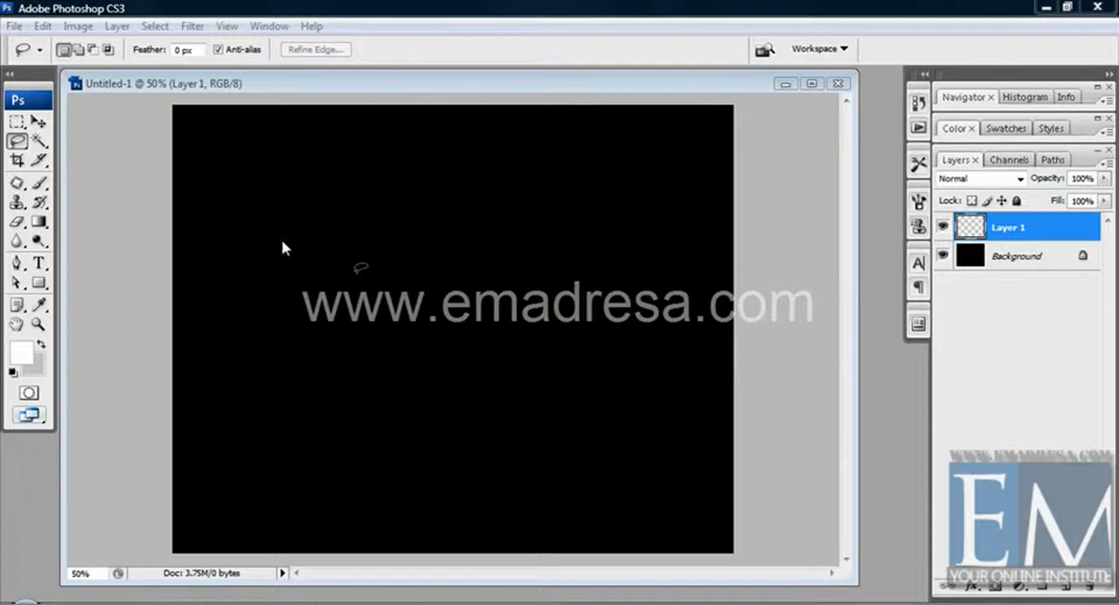
pyautogui.click(39, 121)
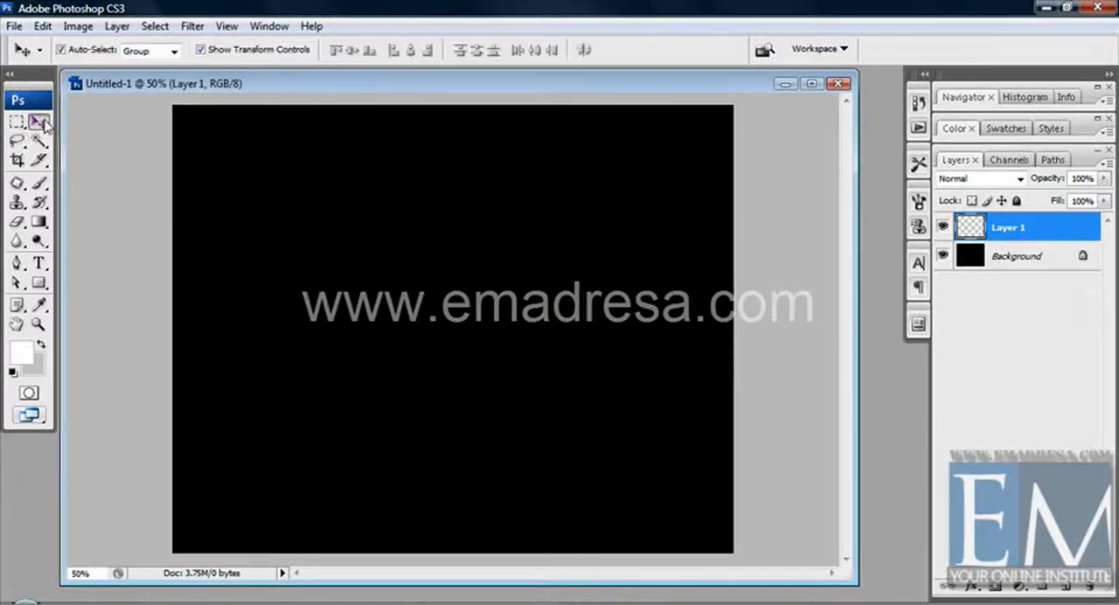
pyautogui.click(154, 27)
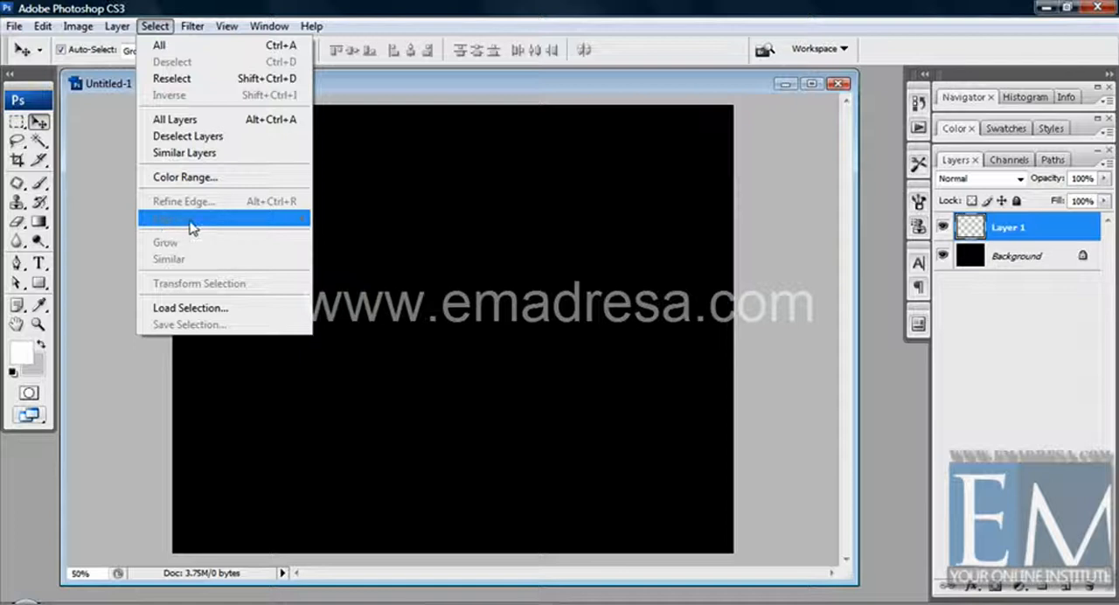
pyautogui.click(366, 87)
# Step: Draw a closed, roughly round freehand selection near the centre of the canvas with the Lasso tool
pyautogui.click(16, 141)
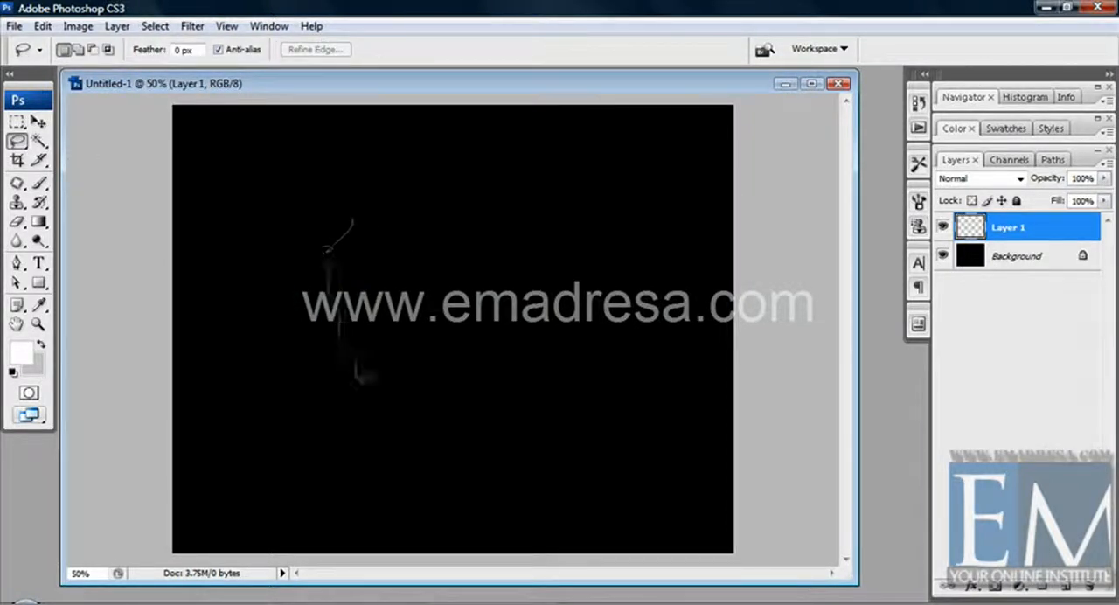
pyautogui.moveTo(327, 250)
pyautogui.mouseDown()
pyautogui.moveTo(366, 377)
pyautogui.moveTo(476, 414)
pyautogui.moveTo(511, 398)
pyautogui.mouseUp()
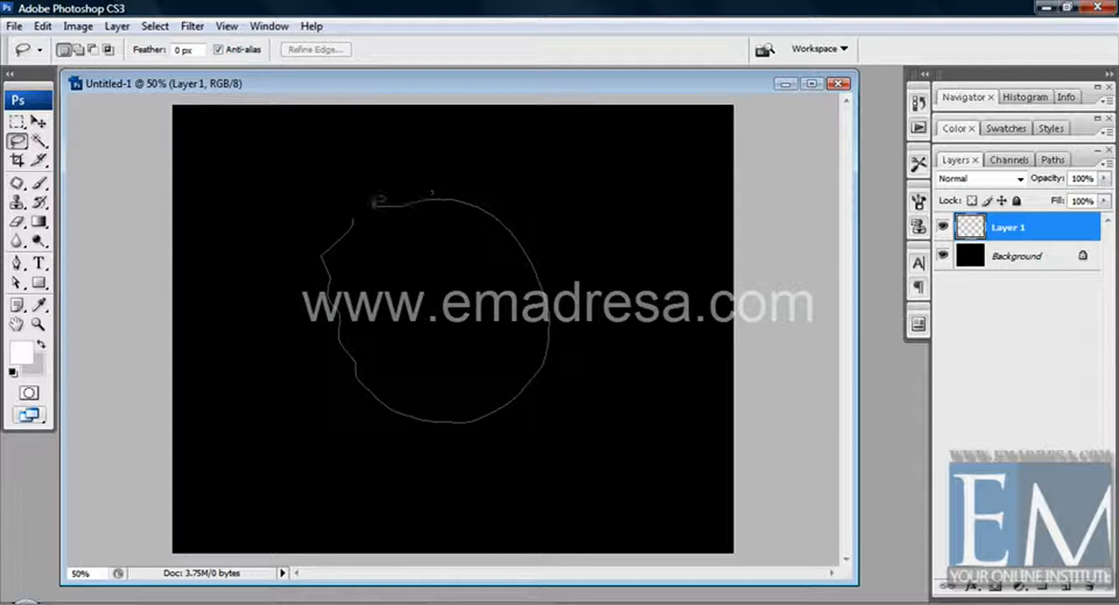
pyautogui.moveTo(354, 212); pyautogui.dragTo(353, 213)
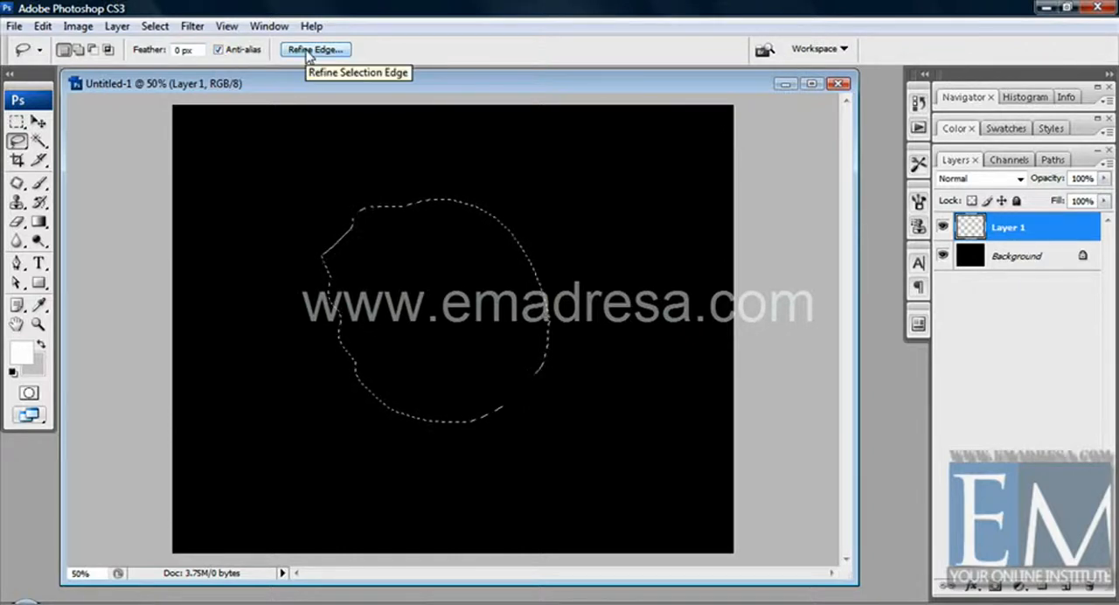
# Step: Convert the lasso selection into a border selection 10 pixels wide
pyautogui.click(155, 27)
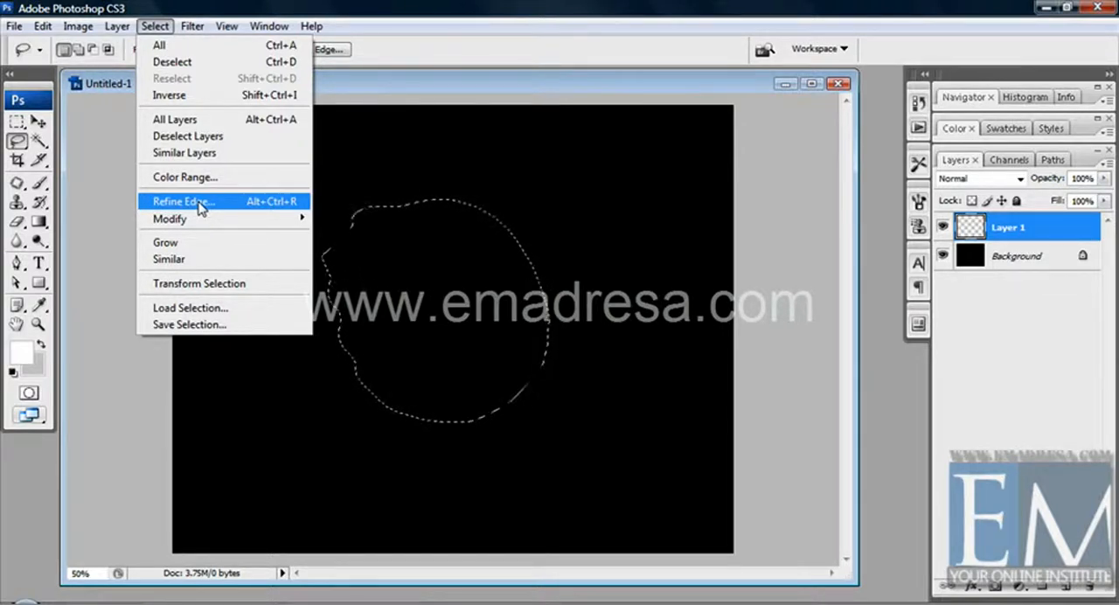
pyautogui.moveTo(201, 221)
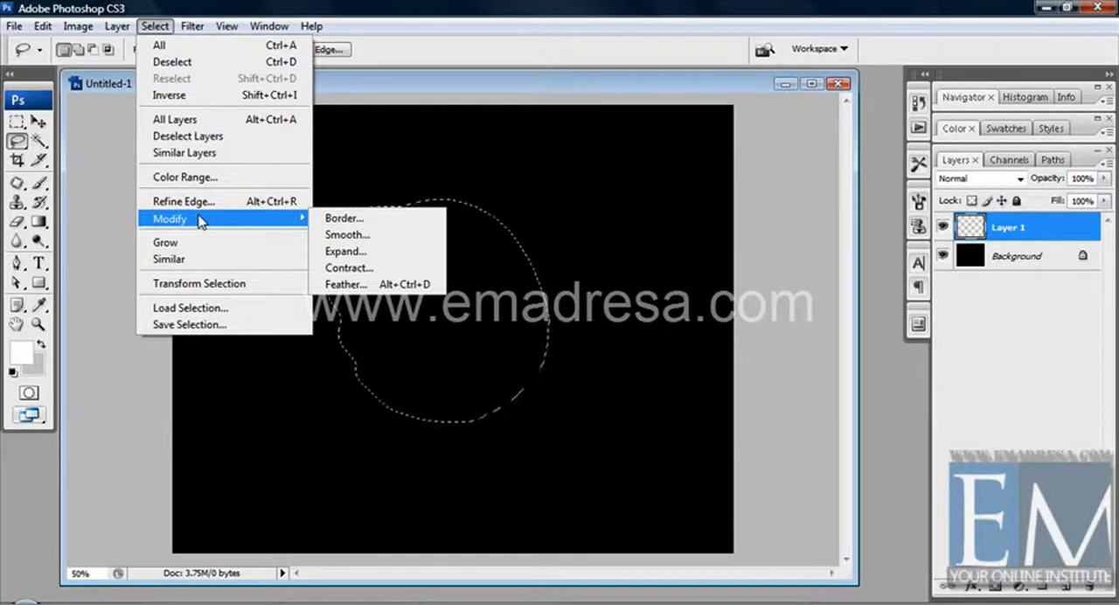
pyautogui.click(340, 218)
pyautogui.moveTo(583, 181); pyautogui.dragTo(612, 181)
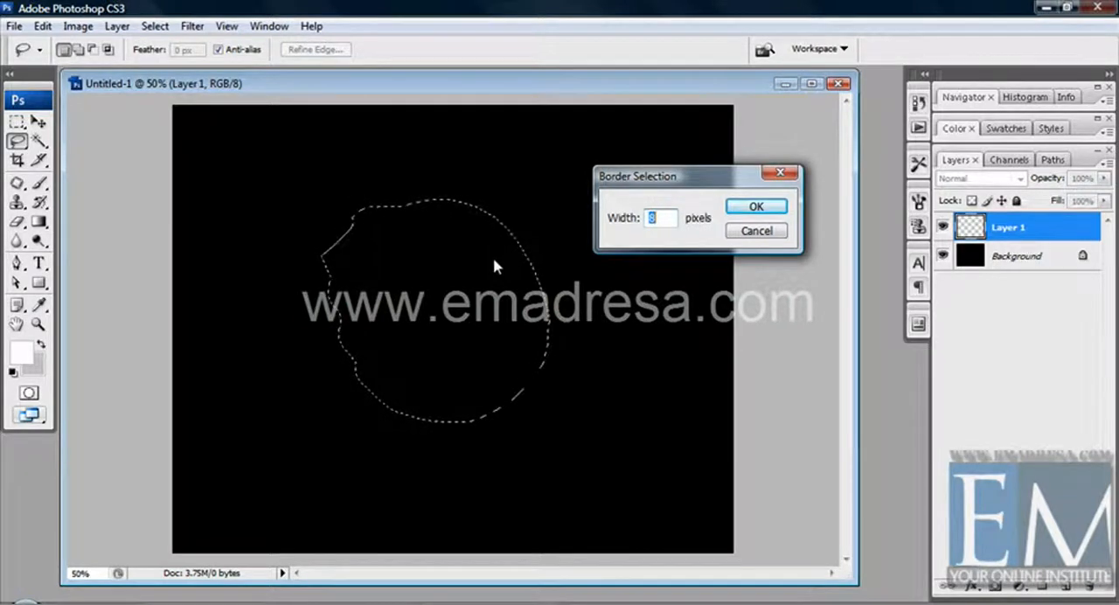
pyautogui.write('10')
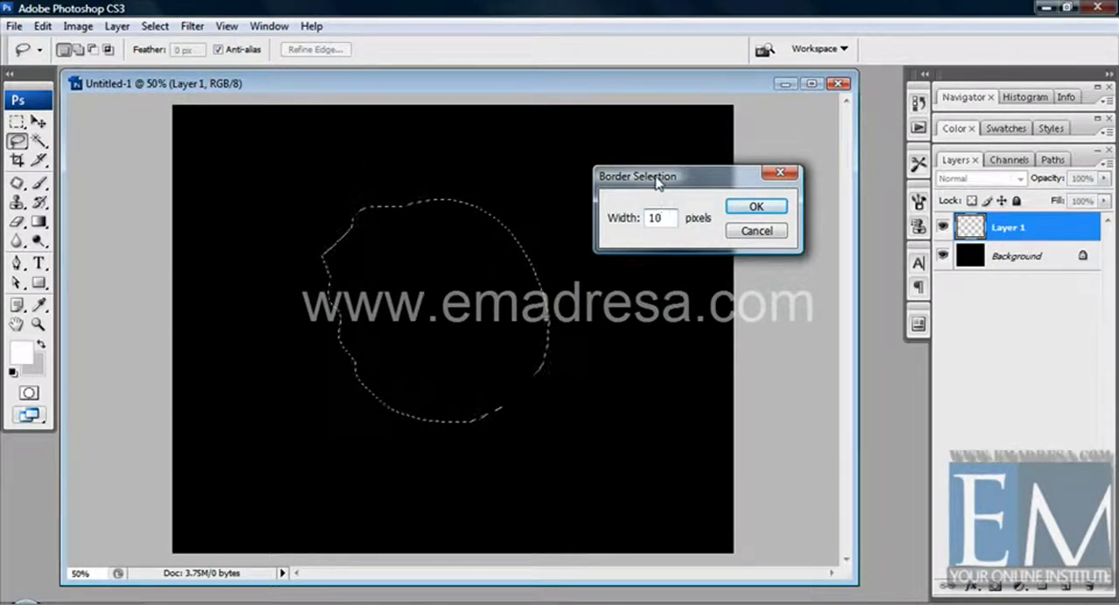
pyautogui.moveTo(657, 179); pyautogui.dragTo(613, 171)
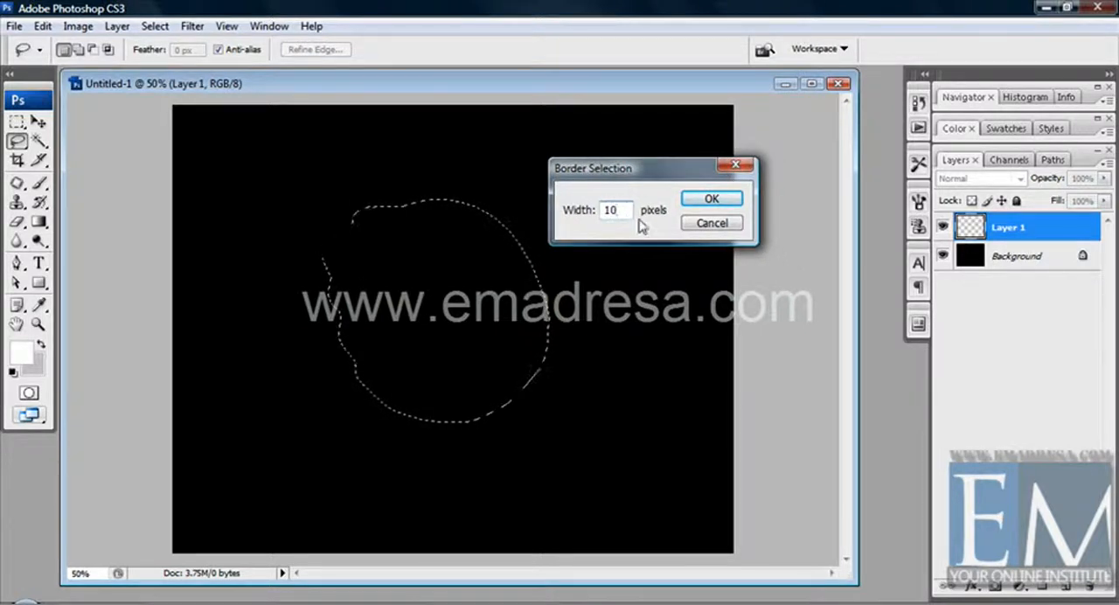
pyautogui.doubleClick(613, 210)
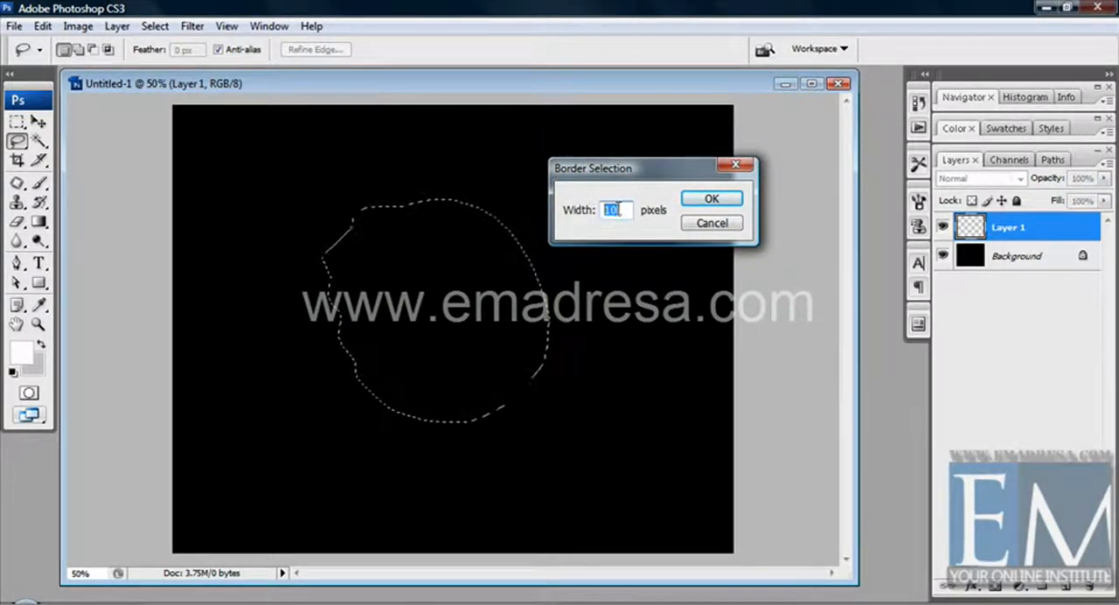
pyautogui.click(708, 197)
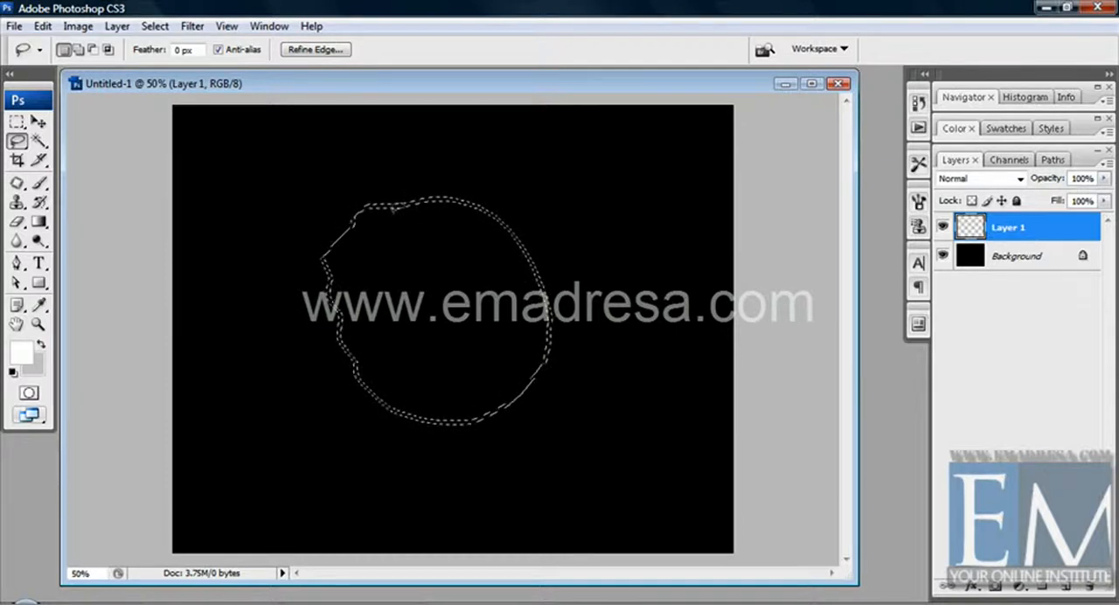
# Step: Fill the border selection with white on Layer 1, deselect it and shift the outline slightly up and left
pyautogui.press('alt')
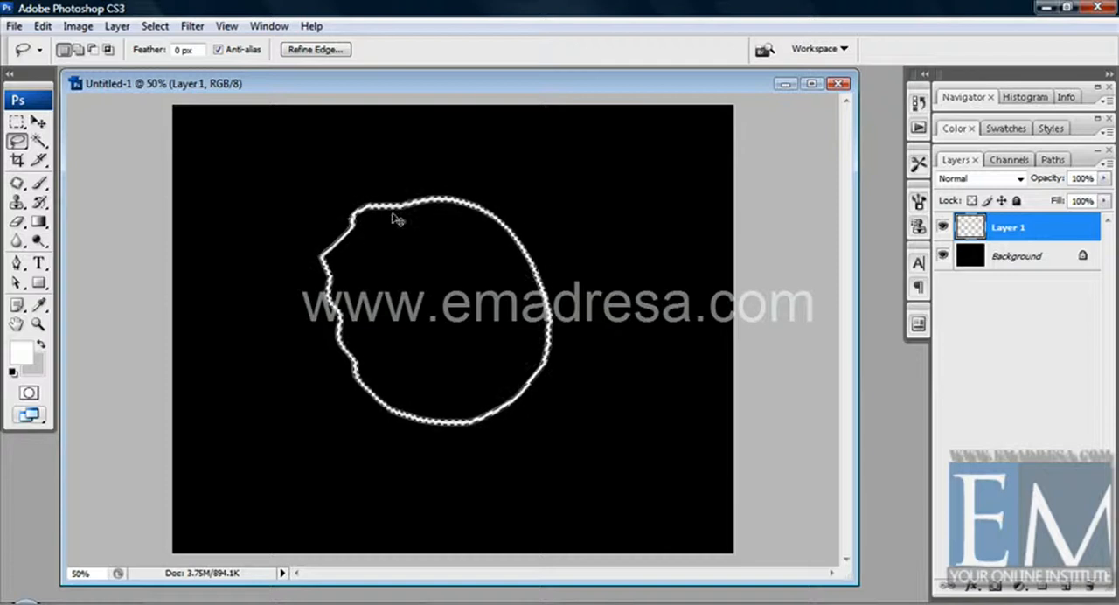
pyautogui.hotkey('ctrl', 'd')
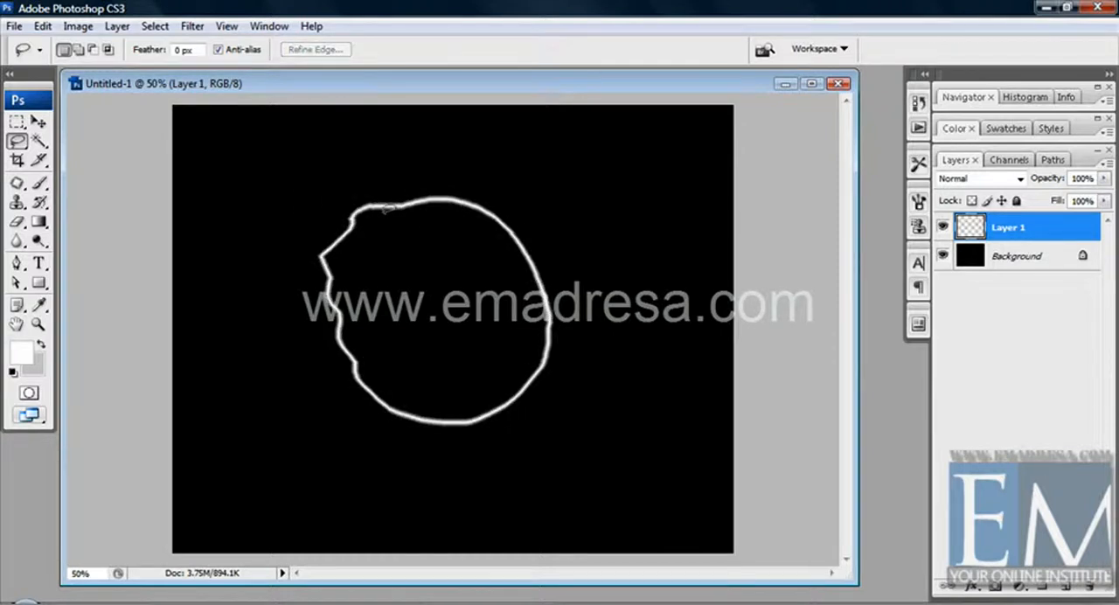
pyautogui.click(38, 122)
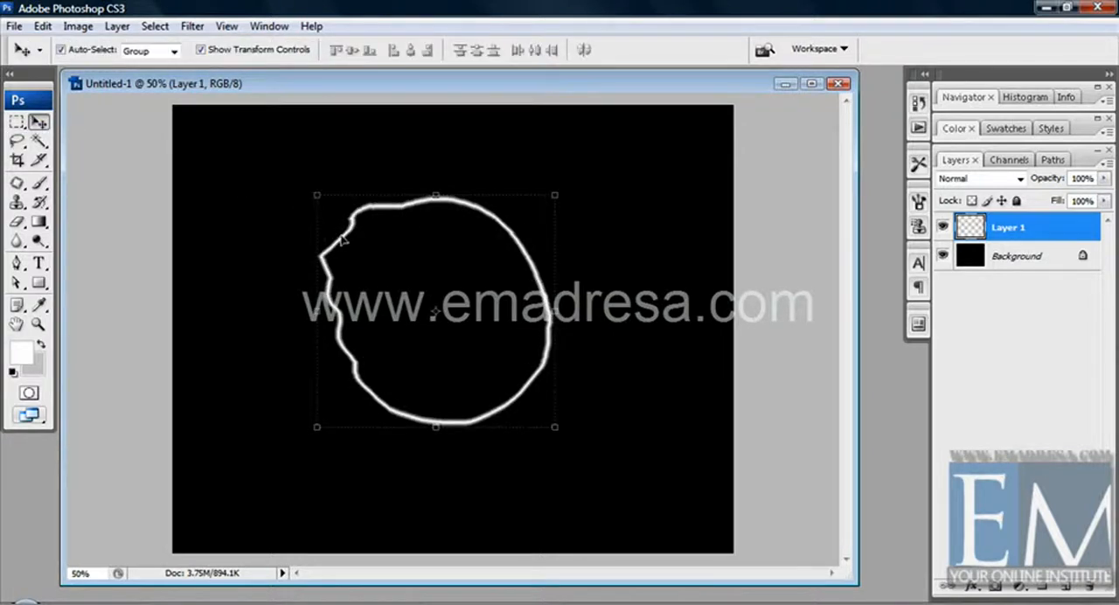
pyautogui.moveTo(343, 243)
pyautogui.mouseDown()
pyautogui.moveTo(394, 252)
pyautogui.moveTo(275, 195)
pyautogui.moveTo(355, 253)
pyautogui.moveTo(320, 259)
pyautogui.moveTo(305, 227)
pyautogui.mouseUp()
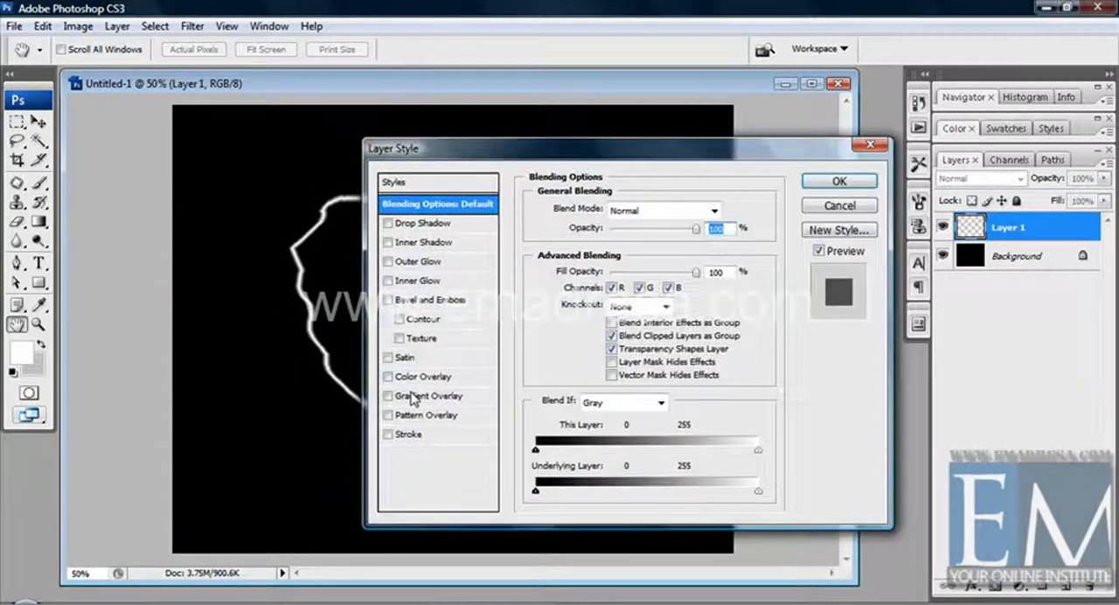
# Step: Enable a Gradient Overlay on Layer 1 and set the gradient's end colour stop to red (cc2c2c)
pyautogui.click(387, 395)
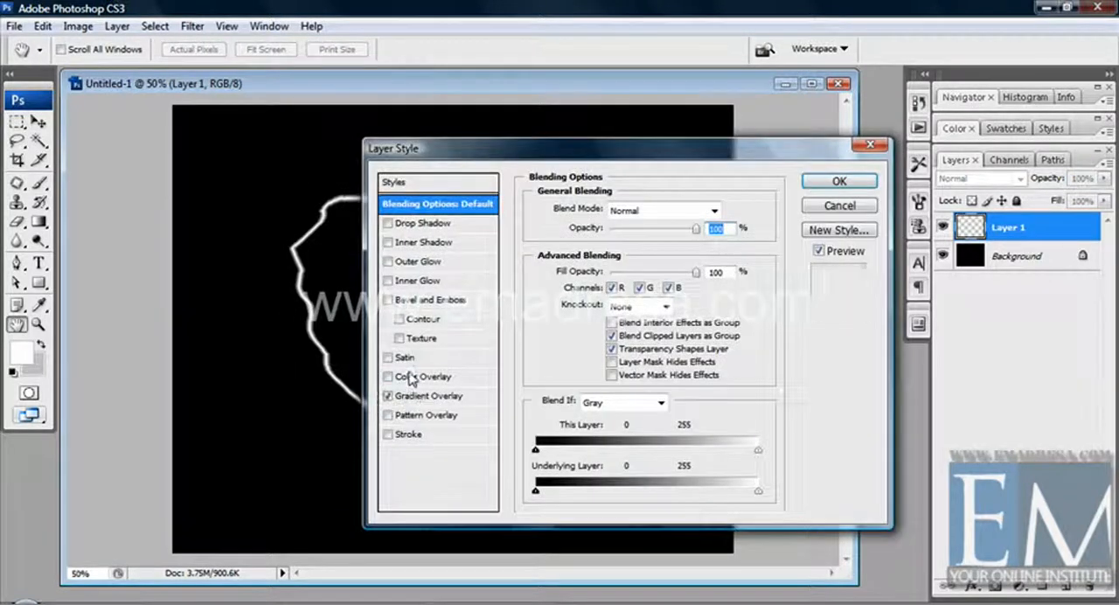
pyautogui.moveTo(495, 148); pyautogui.dragTo(731, 130)
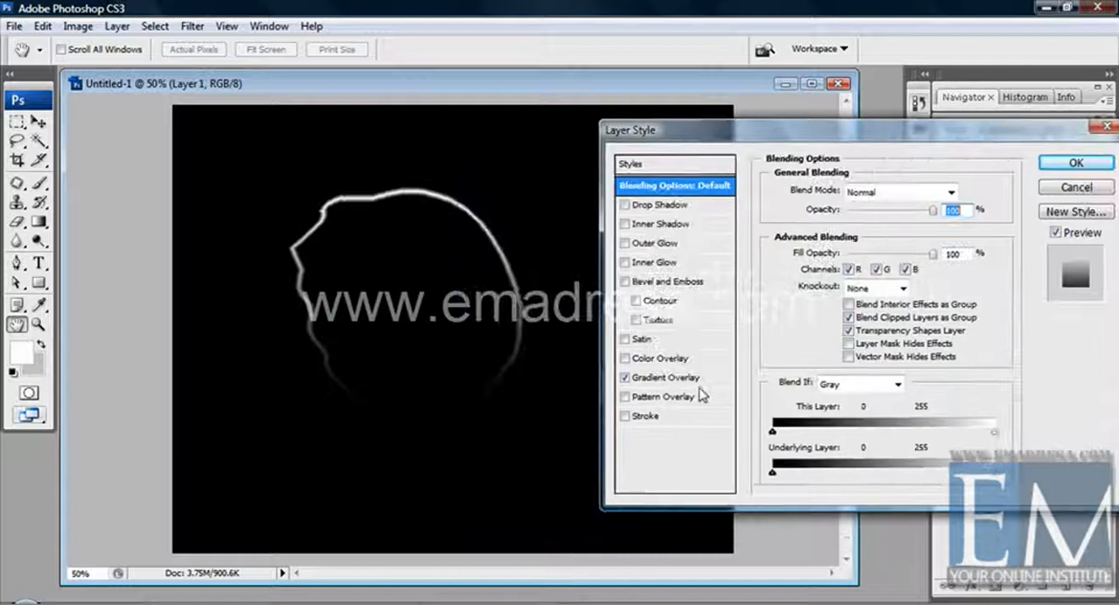
pyautogui.click(670, 383)
pyautogui.click(874, 232)
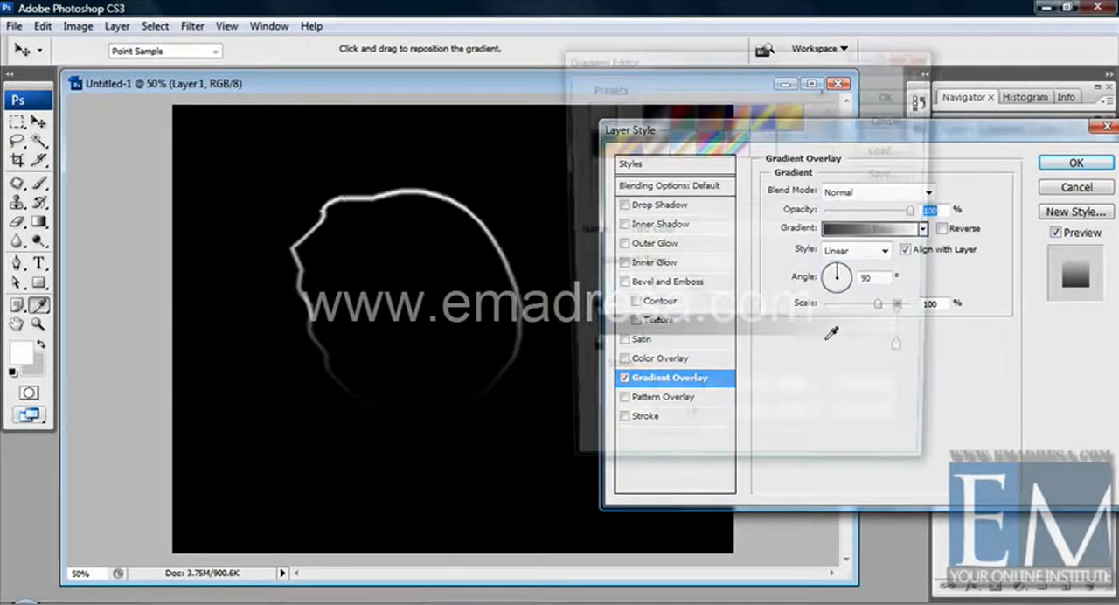
pyautogui.doubleClick(908, 356)
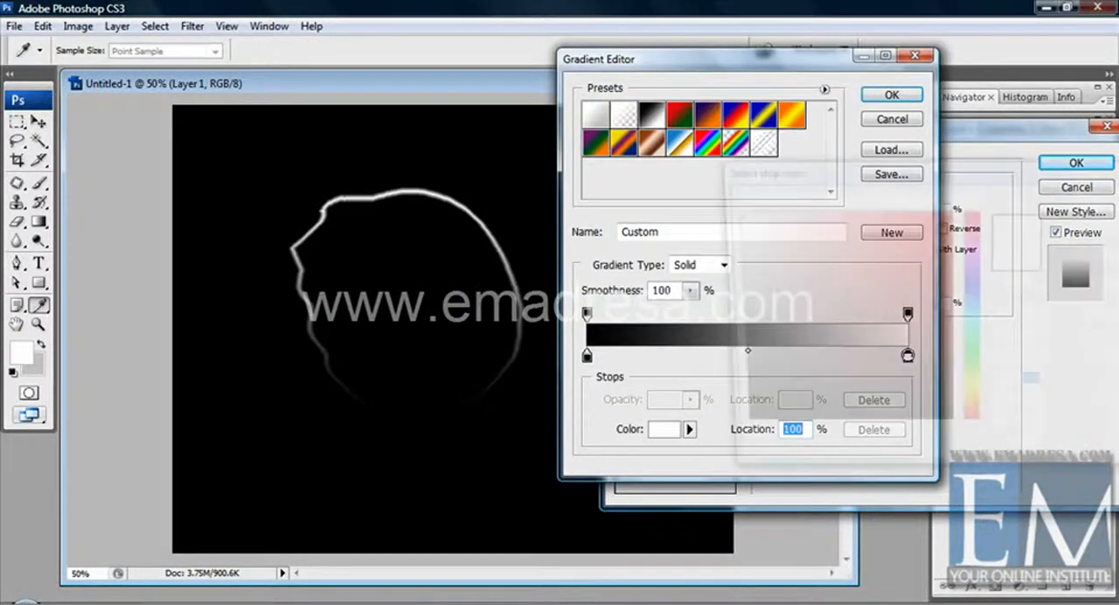
pyautogui.click(904, 255)
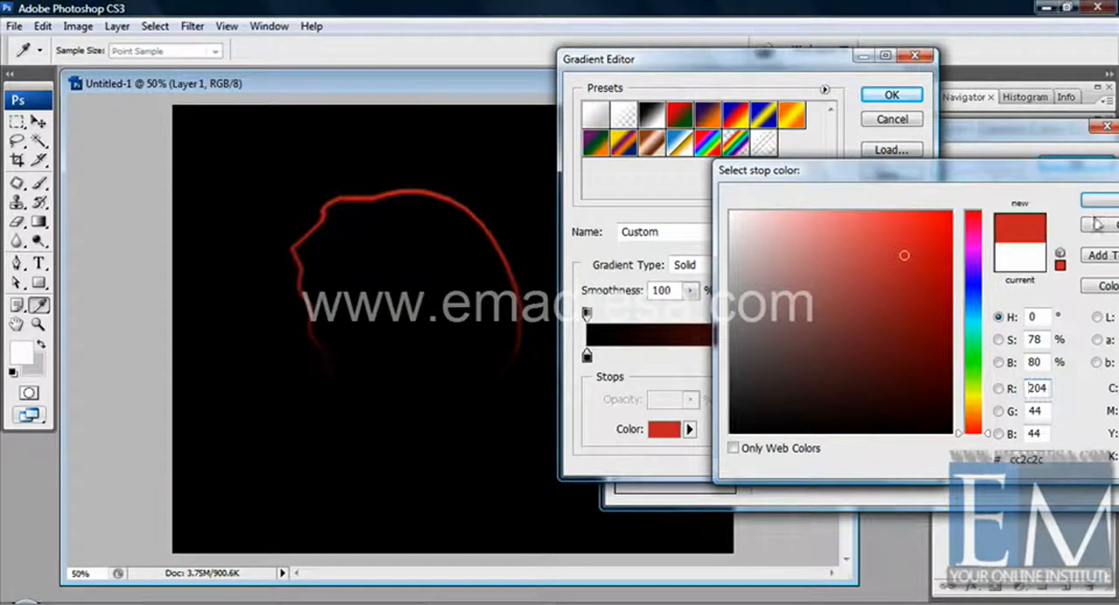
pyautogui.click(1103, 204)
# Step: Set the gradient's starting colour stop to white (ffffff) and apply the Gradient Overlay to the layer
pyautogui.click(586, 356)
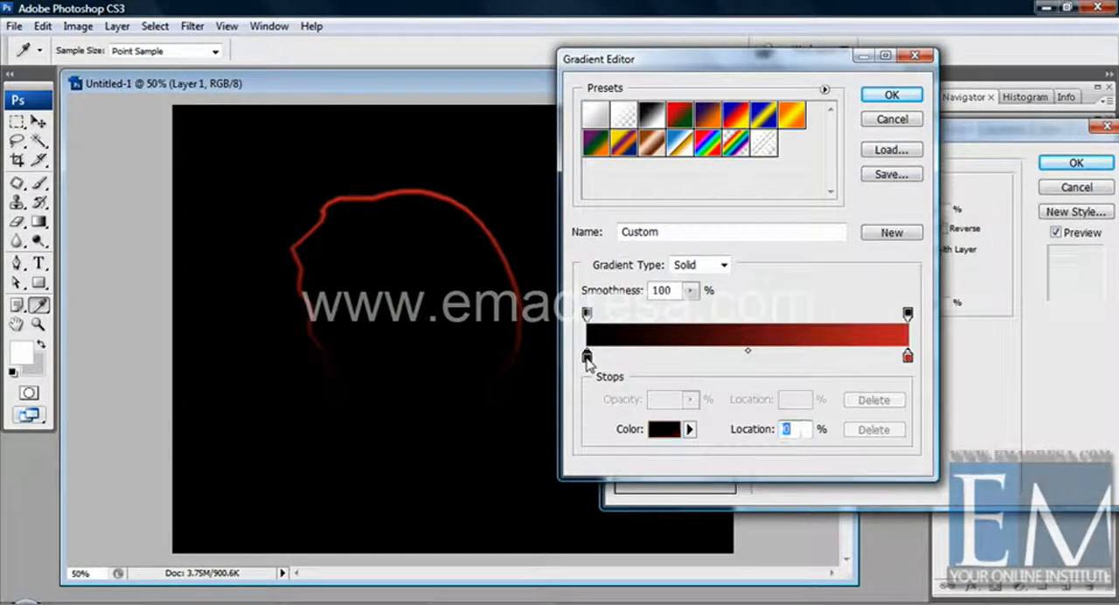
pyautogui.click(664, 430)
pyautogui.moveTo(800, 270); pyautogui.dragTo(707, 188)
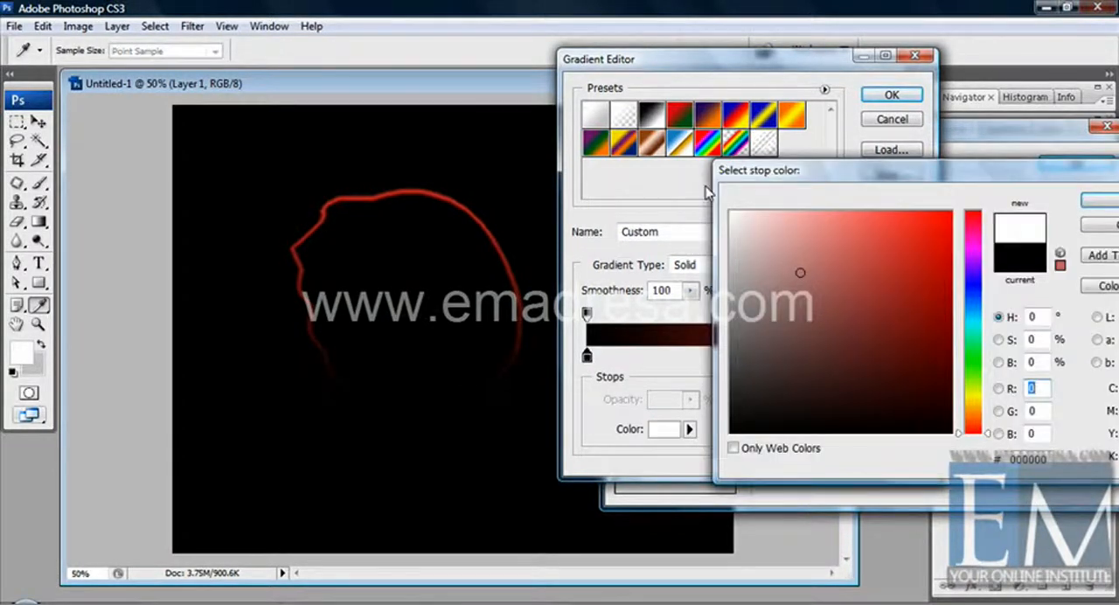
pyautogui.click(1098, 203)
pyautogui.click(889, 94)
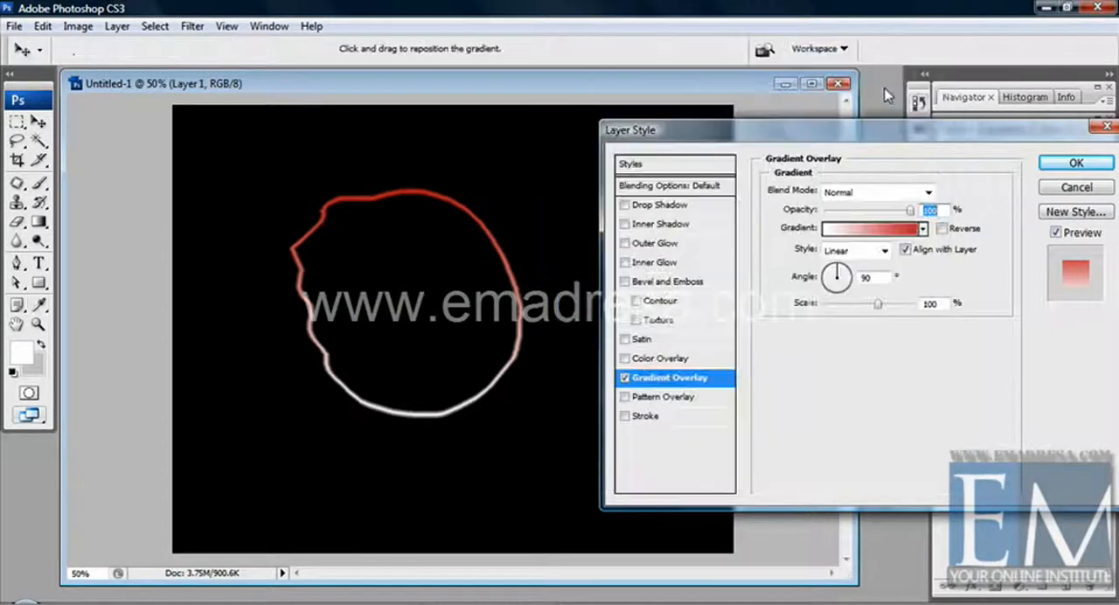
pyautogui.moveTo(879, 131); pyautogui.dragTo(853, 131)
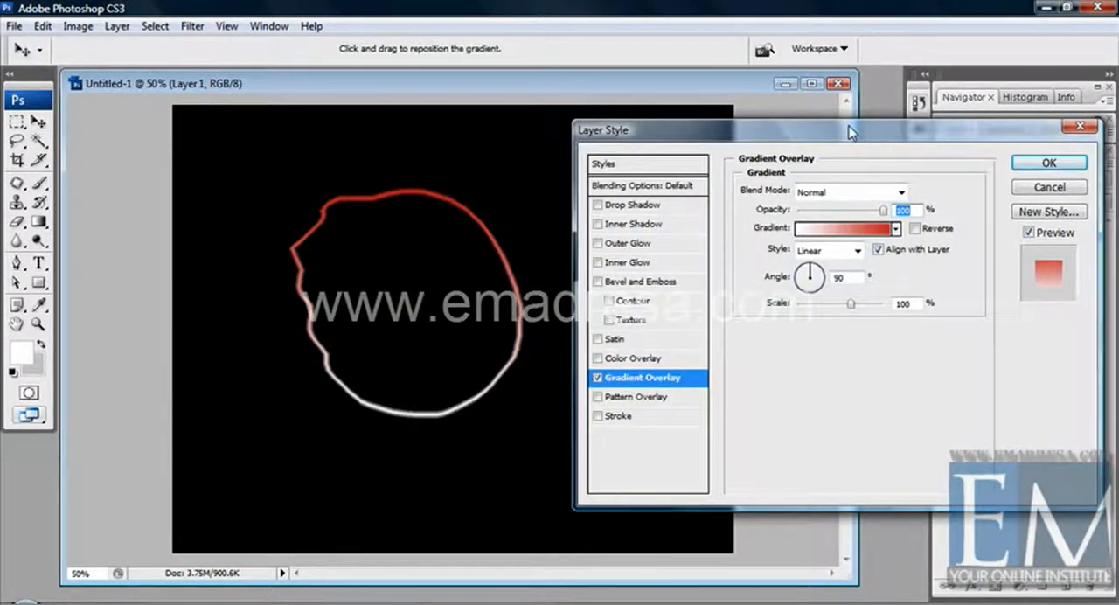
pyautogui.click(1047, 165)
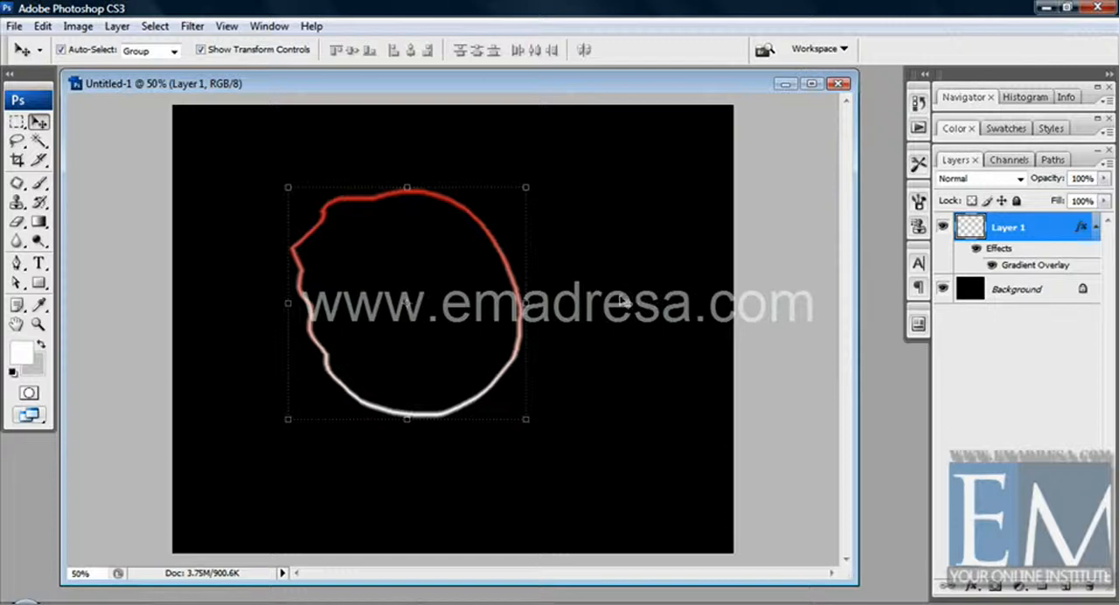
# Step: Nudge the red-to-white outline slightly right and down, and delete Layer 1
pyautogui.click(605, 306)
pyautogui.moveTo(524, 316); pyautogui.dragTo(542, 320)
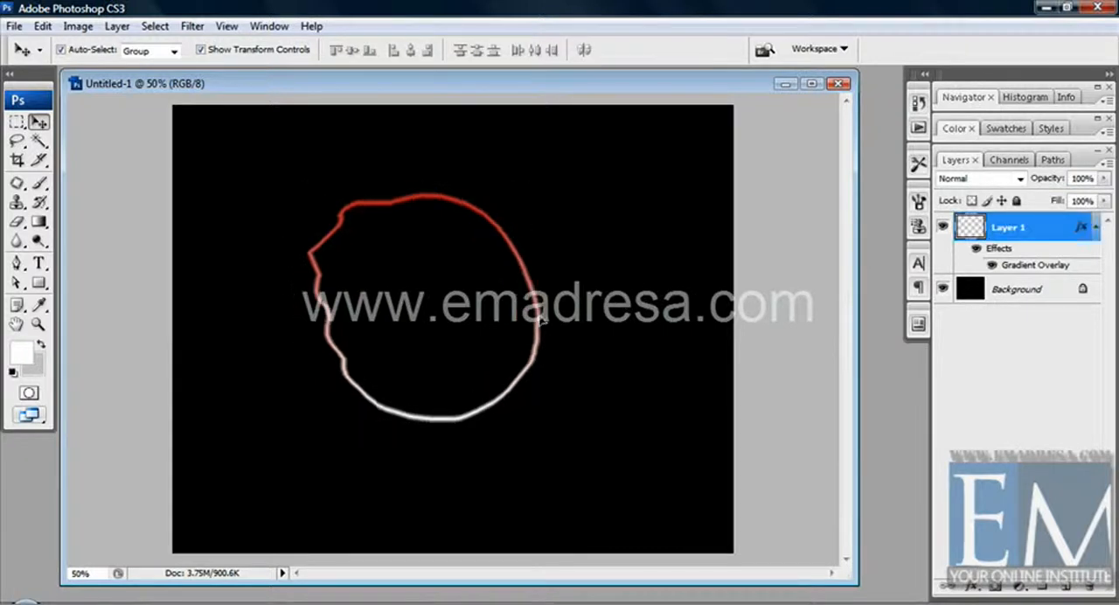
pyautogui.click(154, 27)
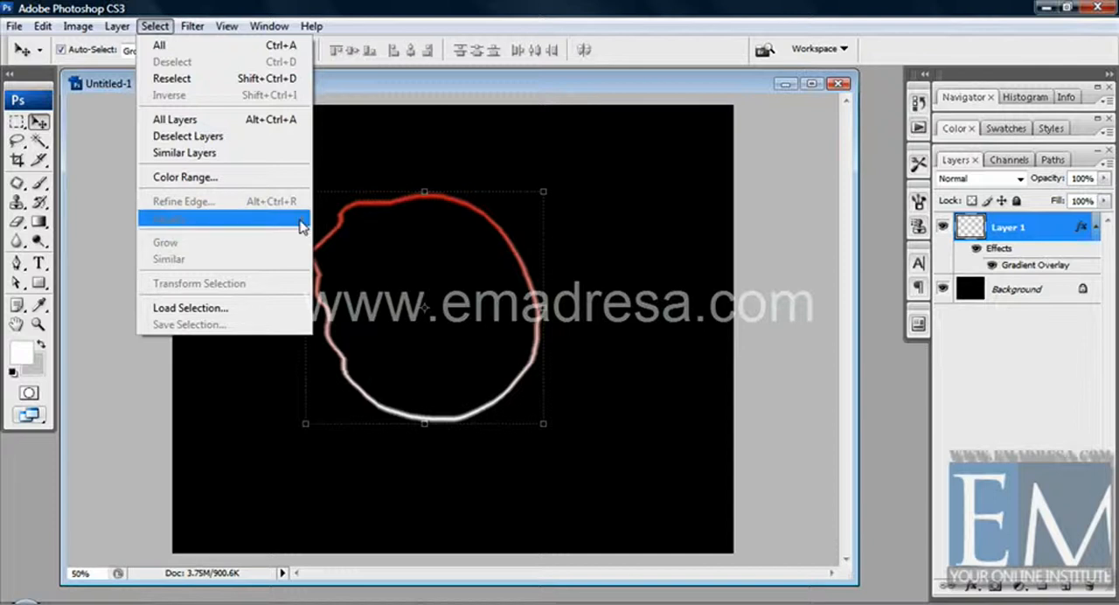
pyautogui.click(476, 163)
pyautogui.moveTo(1042, 232); pyautogui.dragTo(1088, 584)
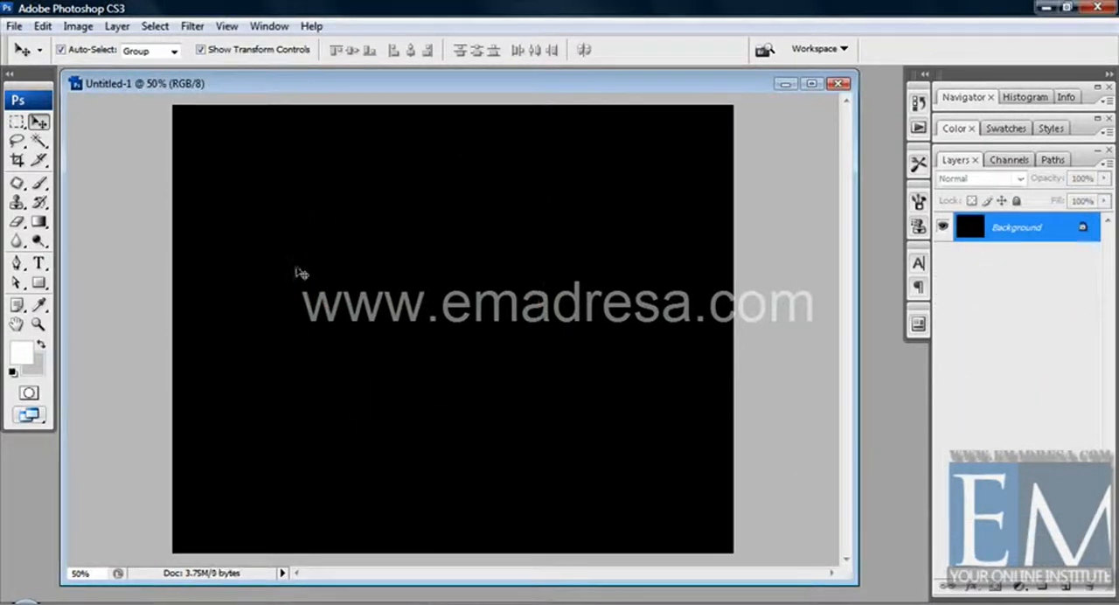
# Step: Draw an irregular closed lasso selection near the canvas centre and convert it into a border selection 30 pixels wide
pyautogui.click(17, 141)
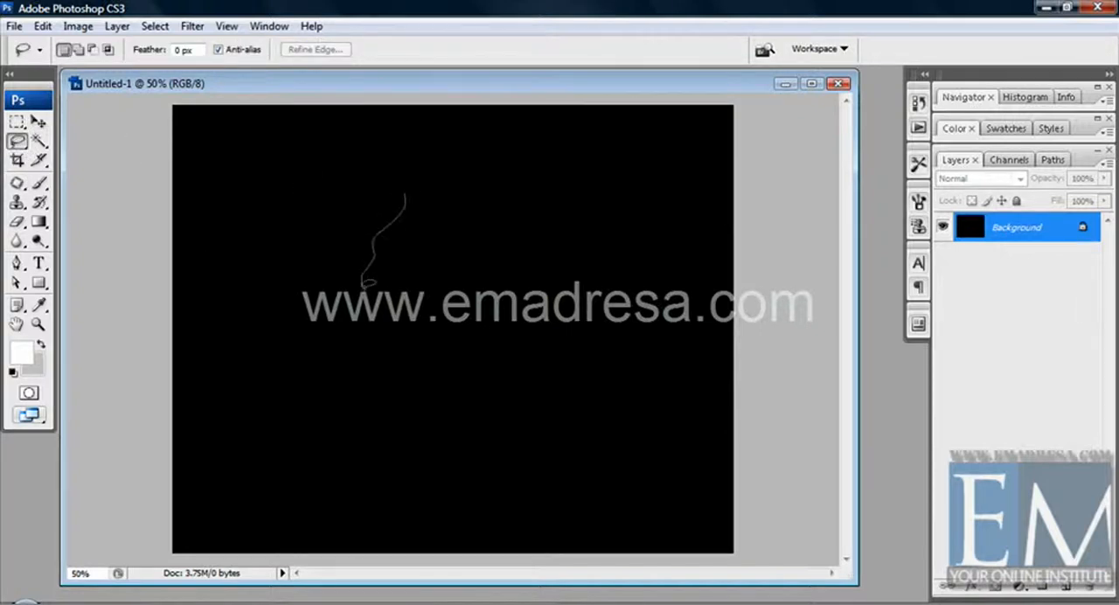
pyautogui.moveTo(365, 283)
pyautogui.mouseDown()
pyautogui.moveTo(385, 354)
pyautogui.moveTo(478, 394)
pyautogui.mouseUp()
pyautogui.click(155, 26)
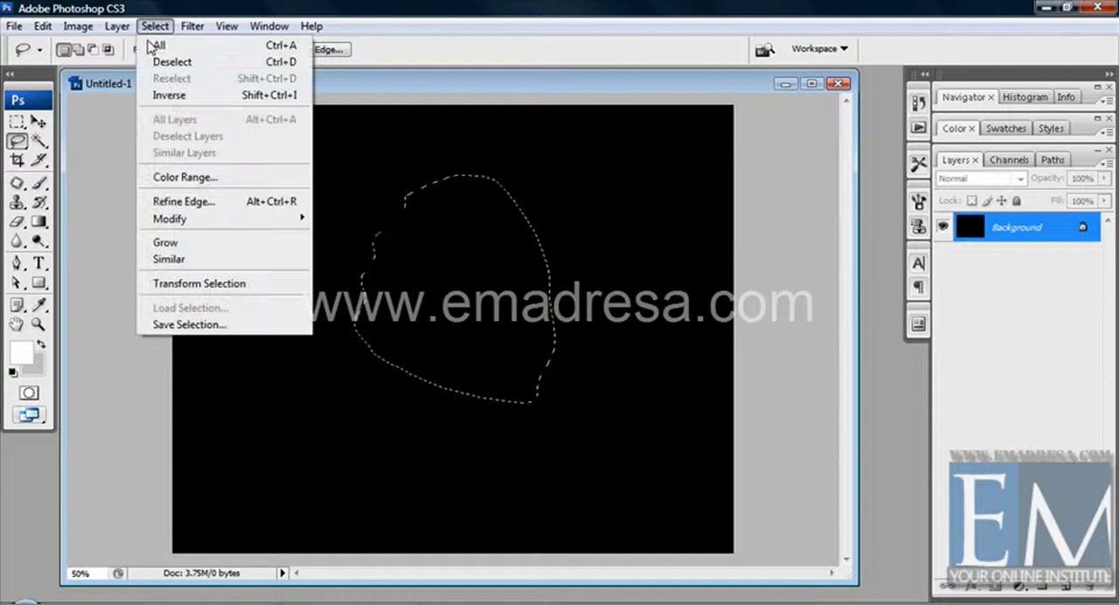
pyautogui.moveTo(194, 226)
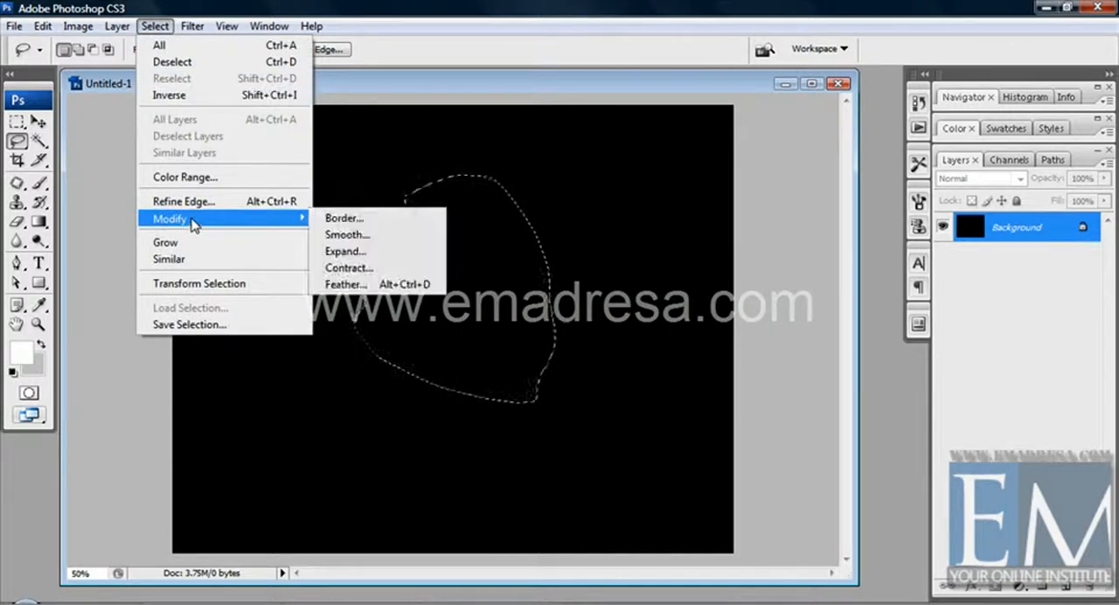
pyautogui.click(336, 219)
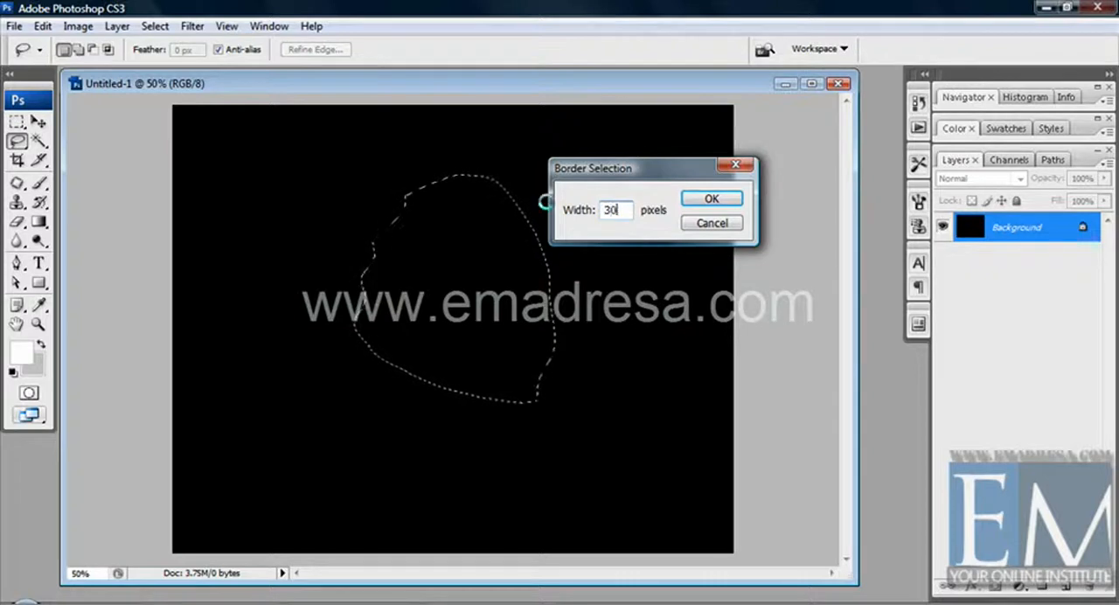
pyautogui.press('Return')
# Step: Add a new empty layer above the Background, keeping the border selection active
pyautogui.press('alt')
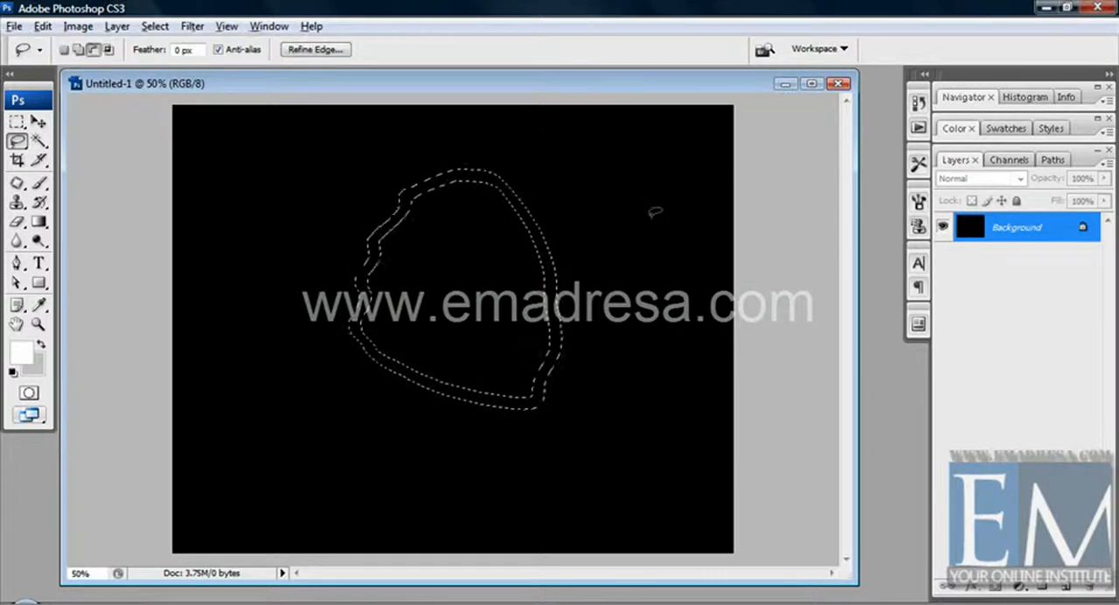
pyautogui.click(1065, 588)
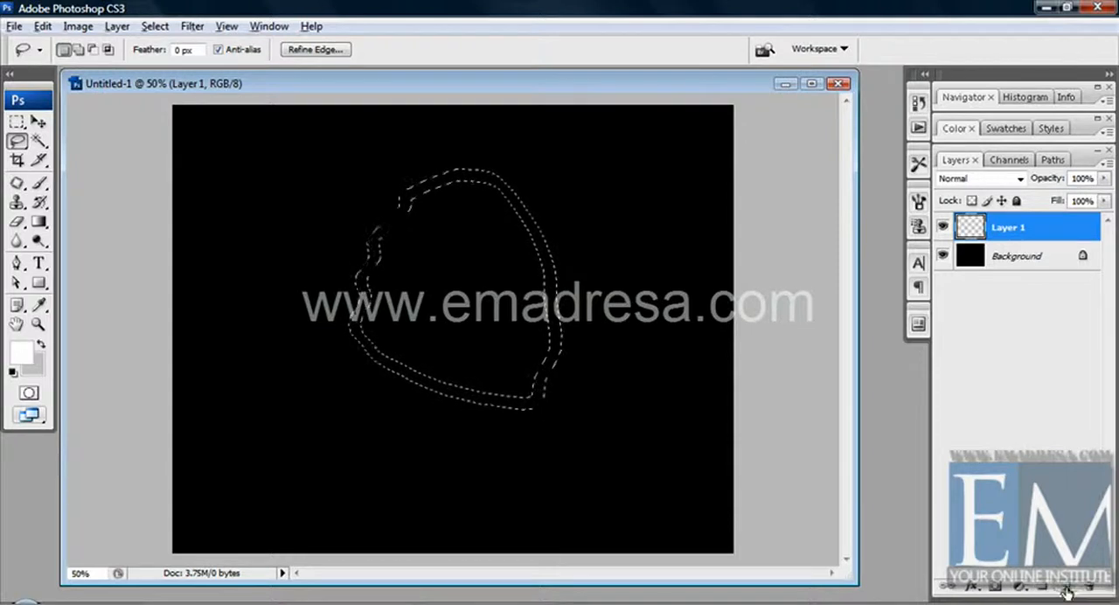
# Step: Fill the 30-pixel border selection with white on Layer 1 and deselect it
pyautogui.hotkey('alt', 'BackSpace')
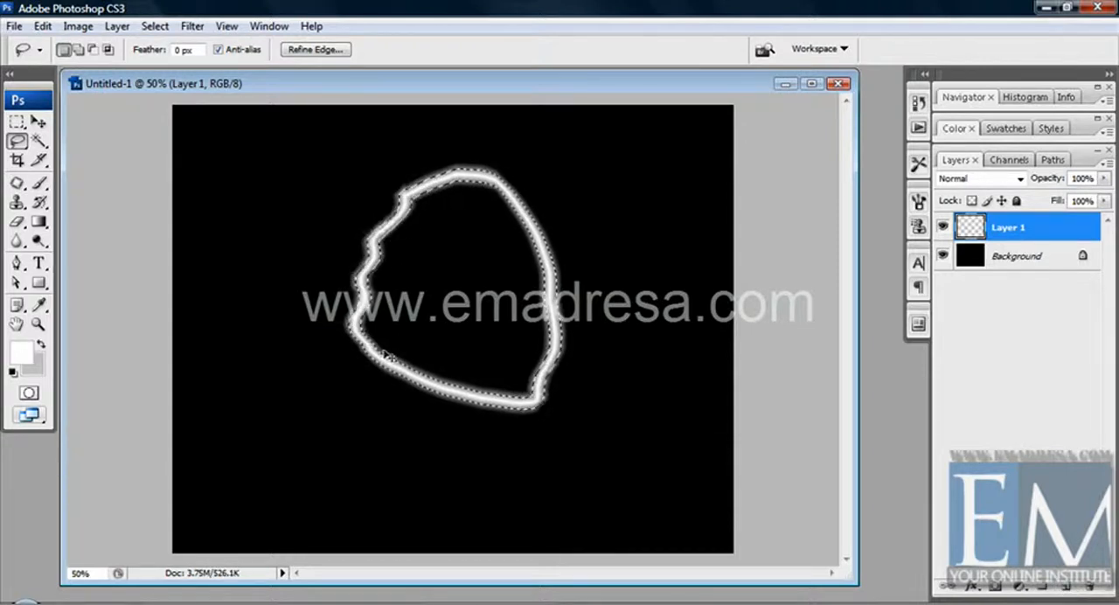
pyautogui.hotkey('ctrl', 'd')
# Step: Move the glowing white outline slightly left and down on the canvas, and delete Layer 1
pyautogui.click(37, 121)
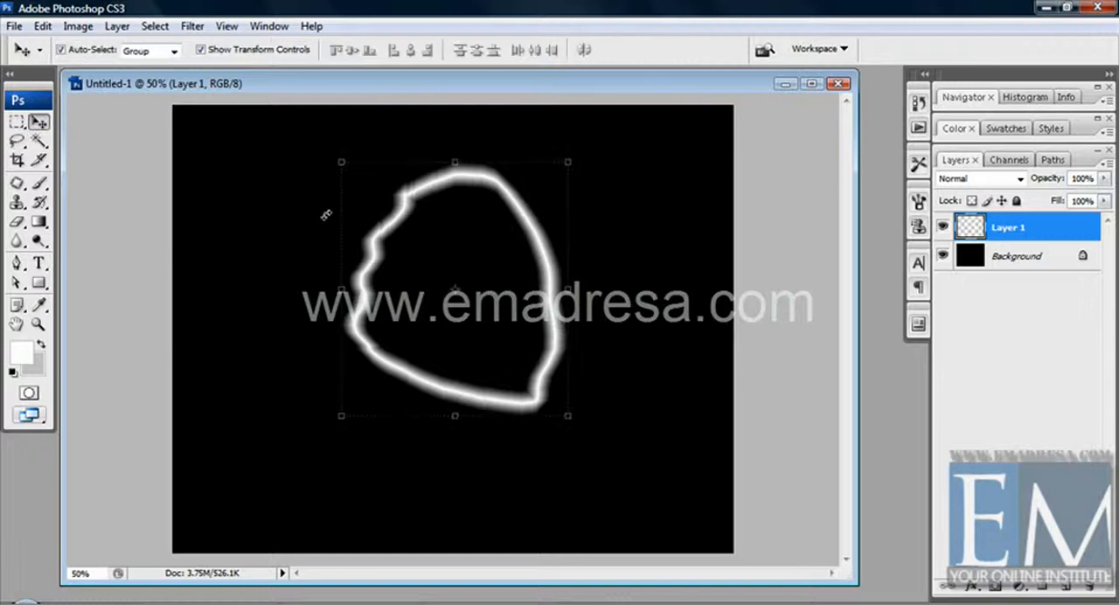
pyautogui.moveTo(361, 278); pyautogui.dragTo(342, 289)
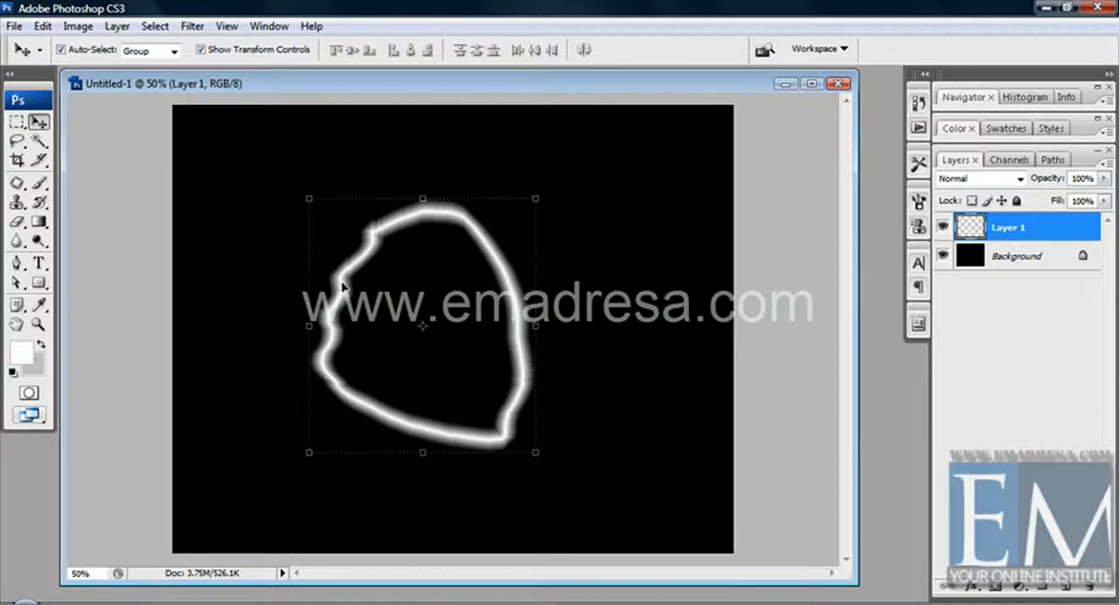
pyautogui.moveTo(1057, 233); pyautogui.dragTo(1087, 583)
# Step: Draw a tall lasso selection with a jagged zigzag right edge in the canvas's left half, and add a new empty layer
pyautogui.click(18, 141)
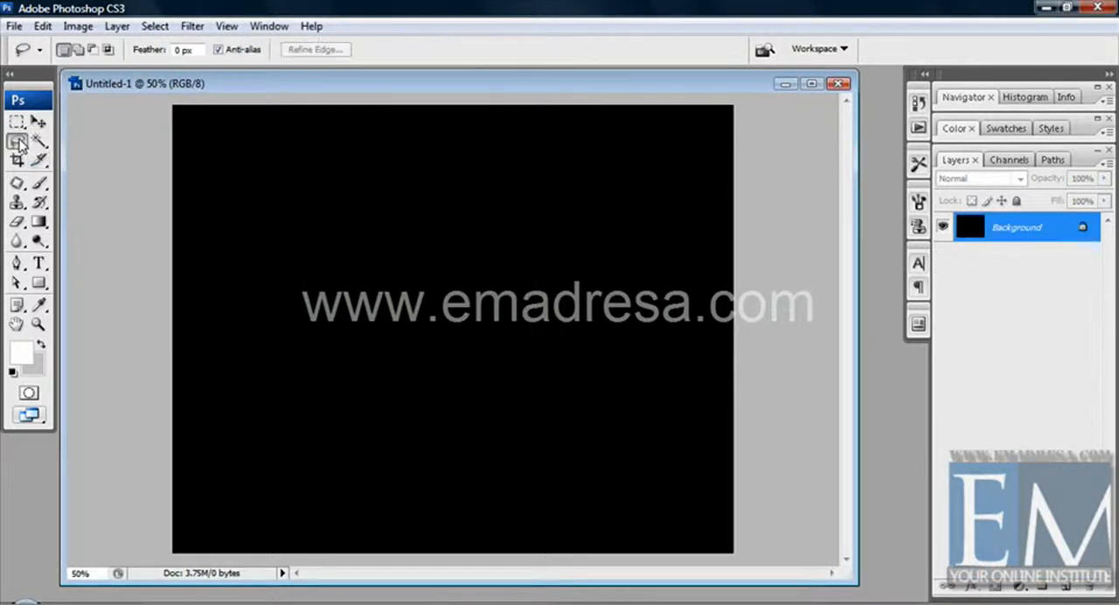
pyautogui.moveTo(340, 177)
pyautogui.mouseDown()
pyautogui.moveTo(295, 212)
pyautogui.moveTo(290, 293)
pyautogui.moveTo(331, 446)
pyautogui.moveTo(365, 461)
pyautogui.moveTo(409, 451)
pyautogui.moveTo(398, 450)
pyautogui.moveTo(399, 428)
pyautogui.moveTo(381, 410)
pyautogui.moveTo(399, 404)
pyautogui.moveTo(409, 379)
pyautogui.moveTo(375, 355)
pyautogui.moveTo(405, 334)
pyautogui.moveTo(380, 322)
pyautogui.moveTo(401, 287)
pyautogui.moveTo(375, 269)
pyautogui.moveTo(382, 202)
pyautogui.mouseUp()
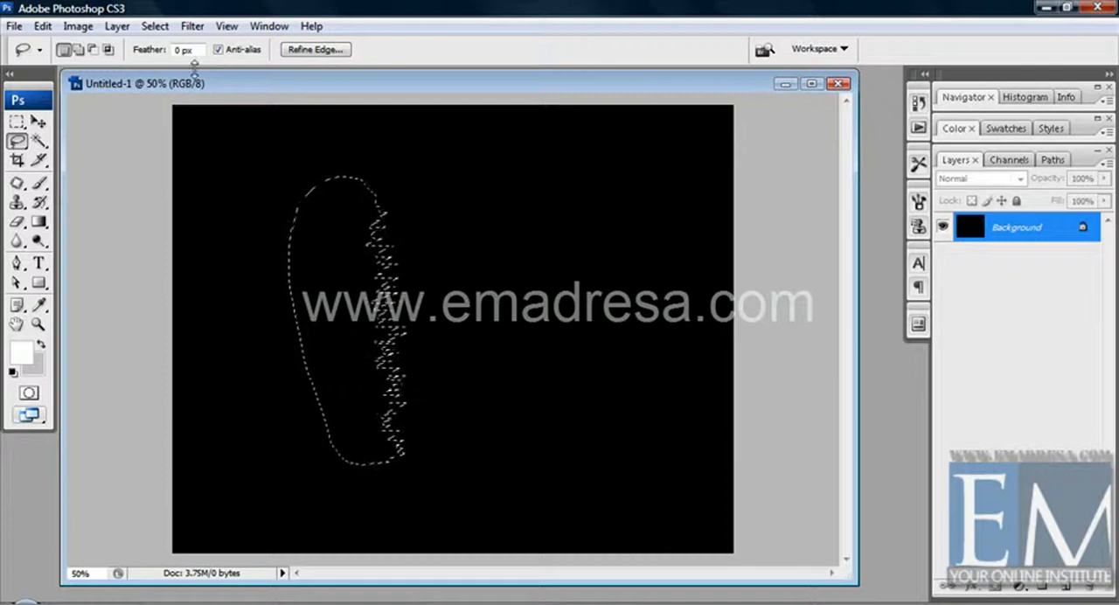
pyautogui.click(1063, 584)
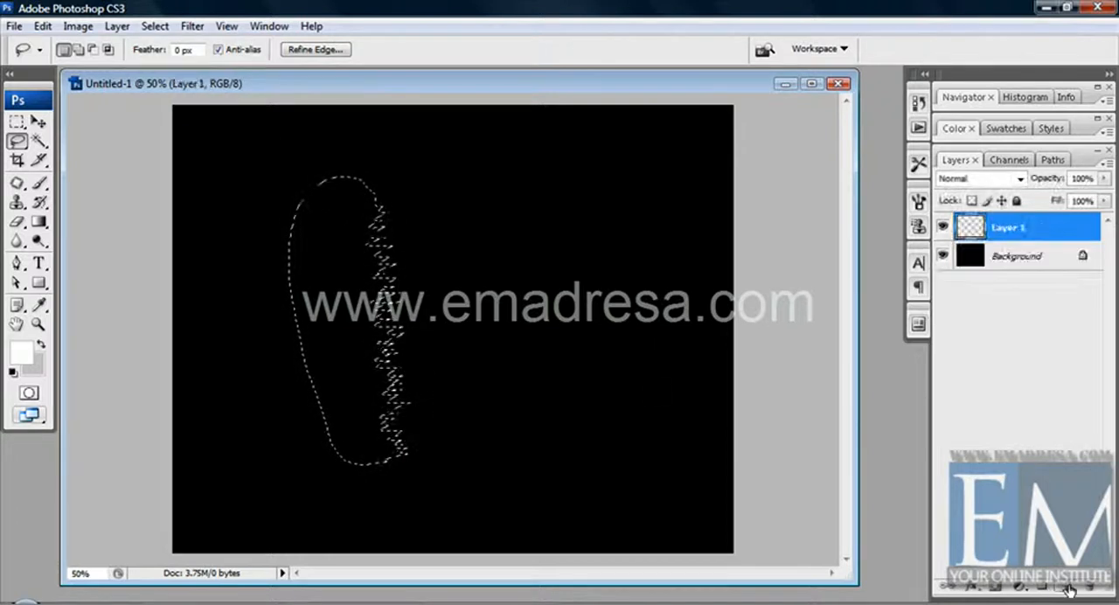
# Step: Try a white fill on the jagged selection without its marquee, and undo it to bring the empty selection back
pyautogui.hotkey('alt', 'BackSpace')
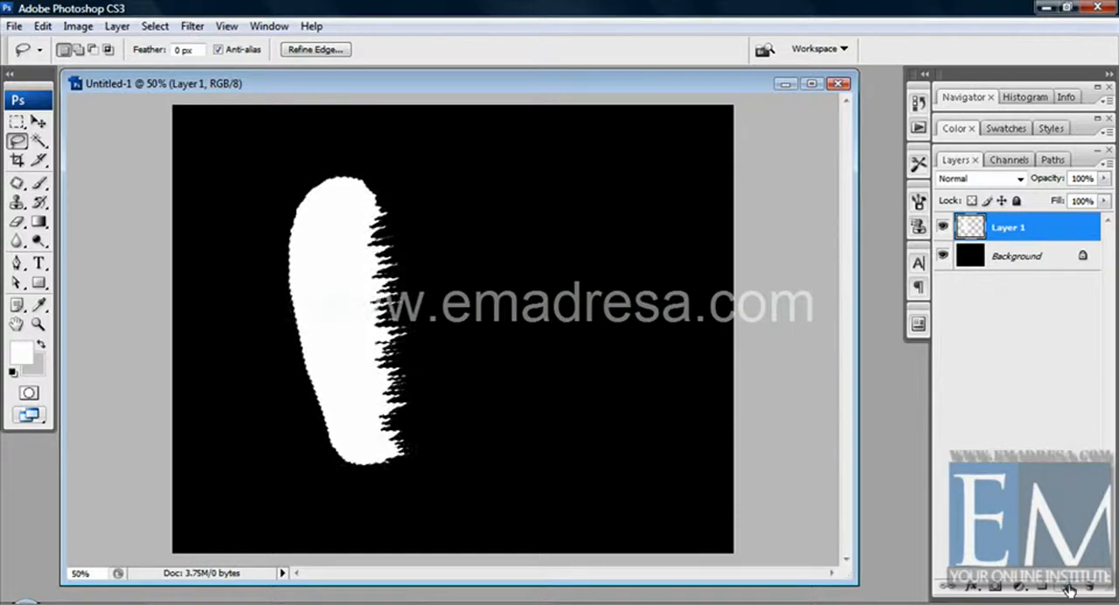
pyautogui.hotkey('ctrl', 'd')
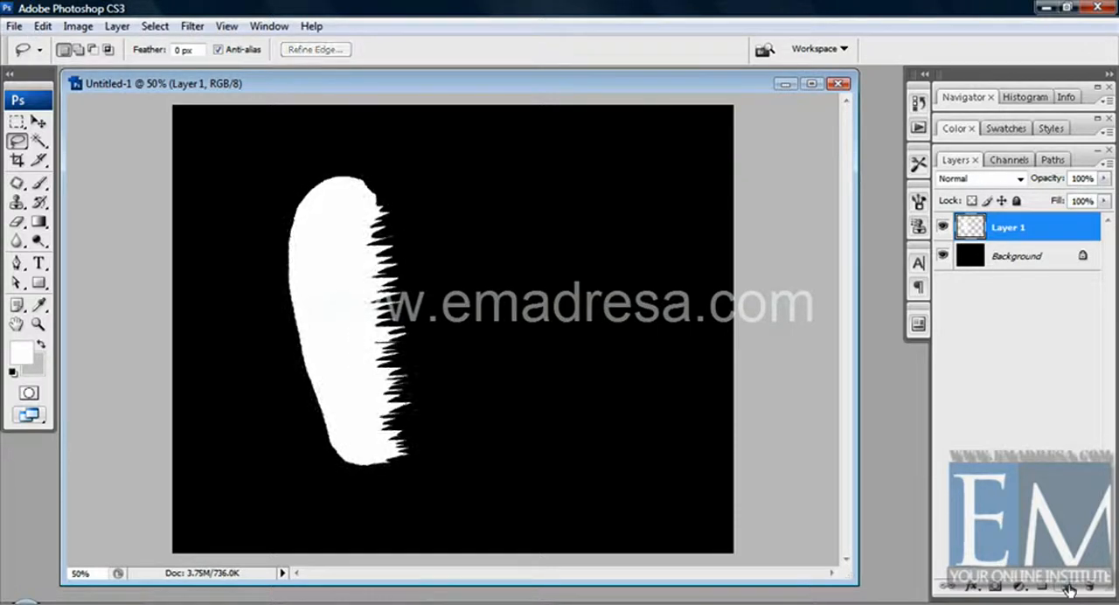
pyautogui.click(38, 121)
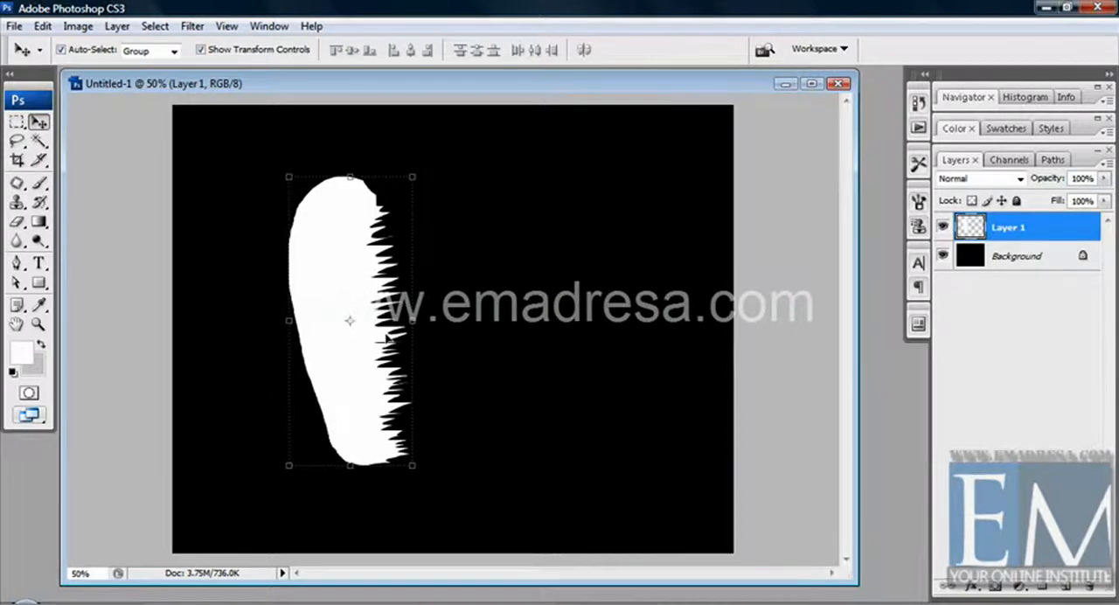
pyautogui.hotkey('ctrl', 'z')
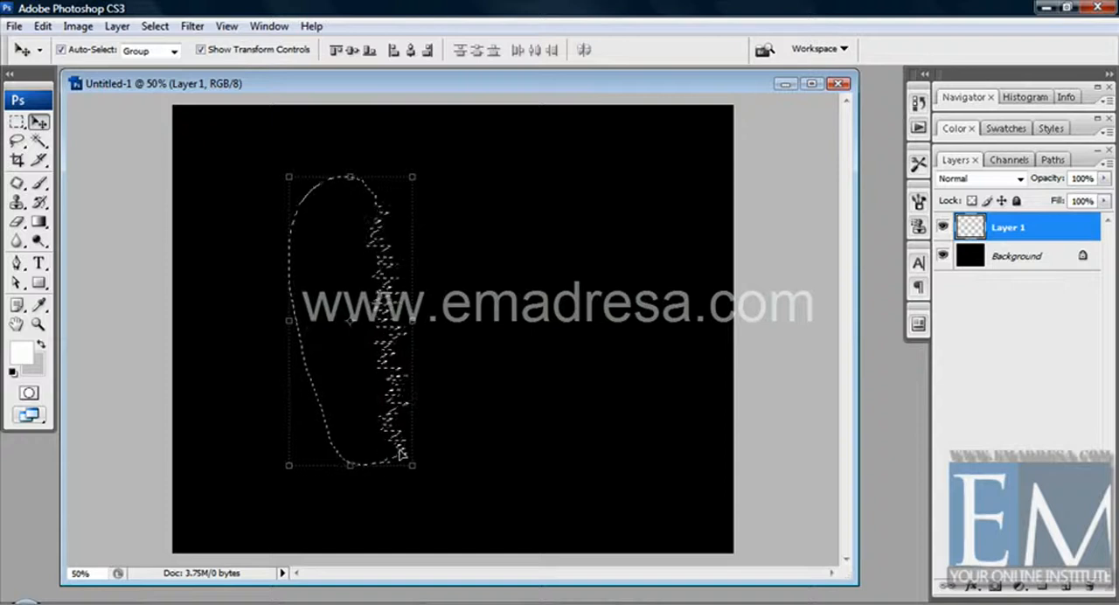
# Step: Smooth the jagged selection with a sample radius of 15 pixels
pyautogui.click(155, 26)
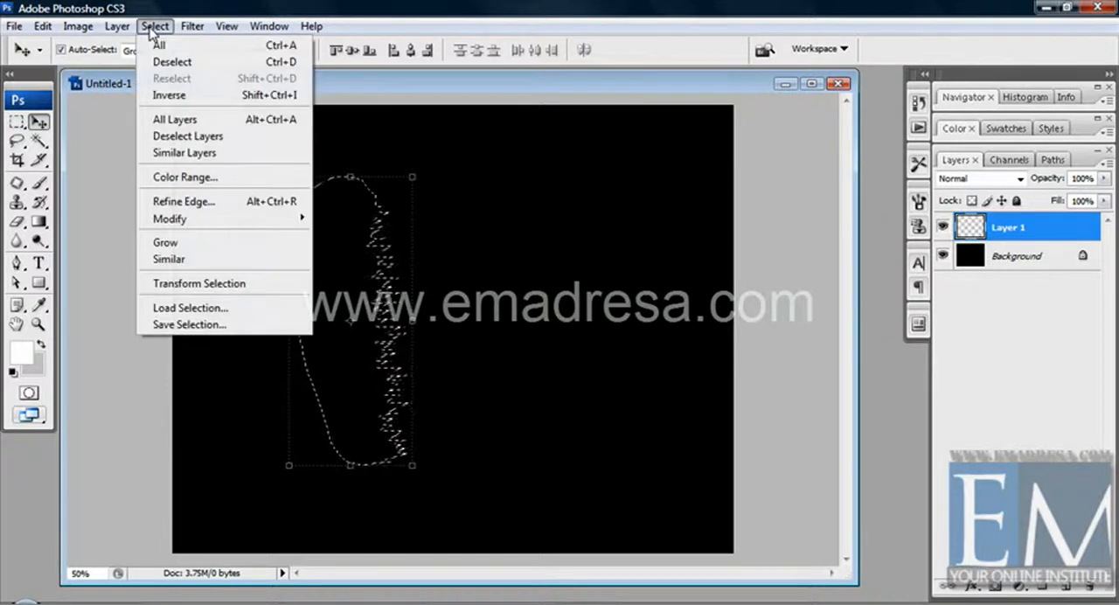
pyautogui.moveTo(211, 222)
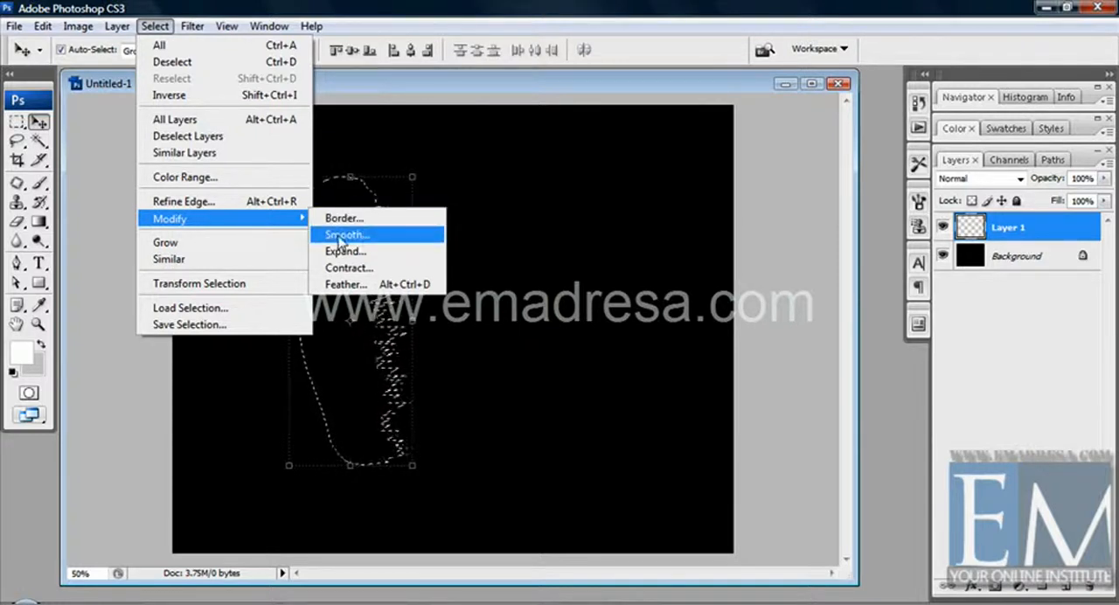
pyautogui.click(340, 235)
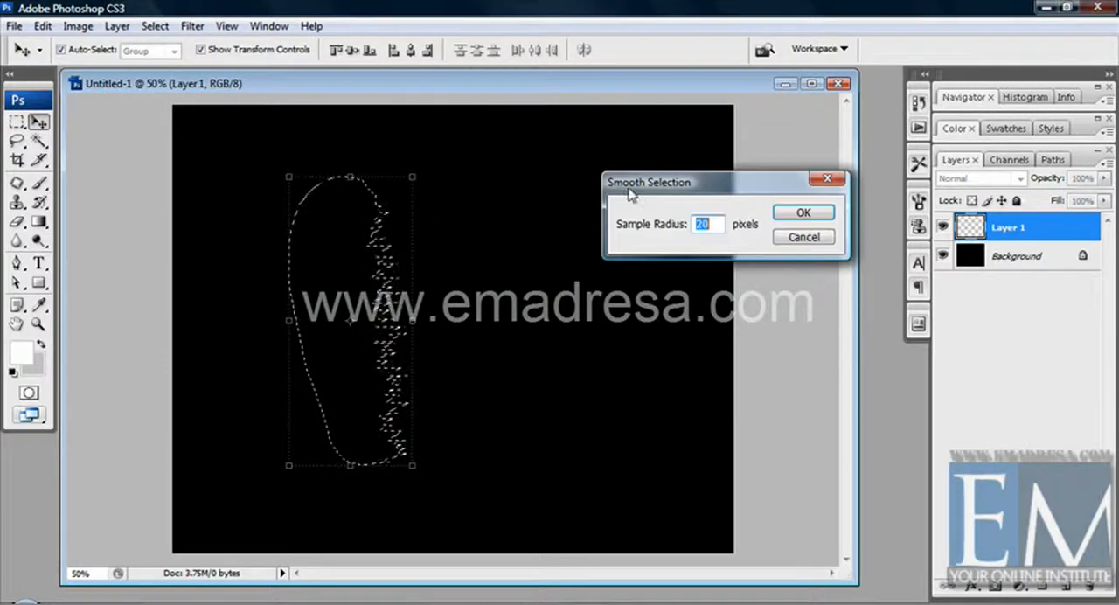
pyautogui.moveTo(626, 182); pyautogui.dragTo(501, 175)
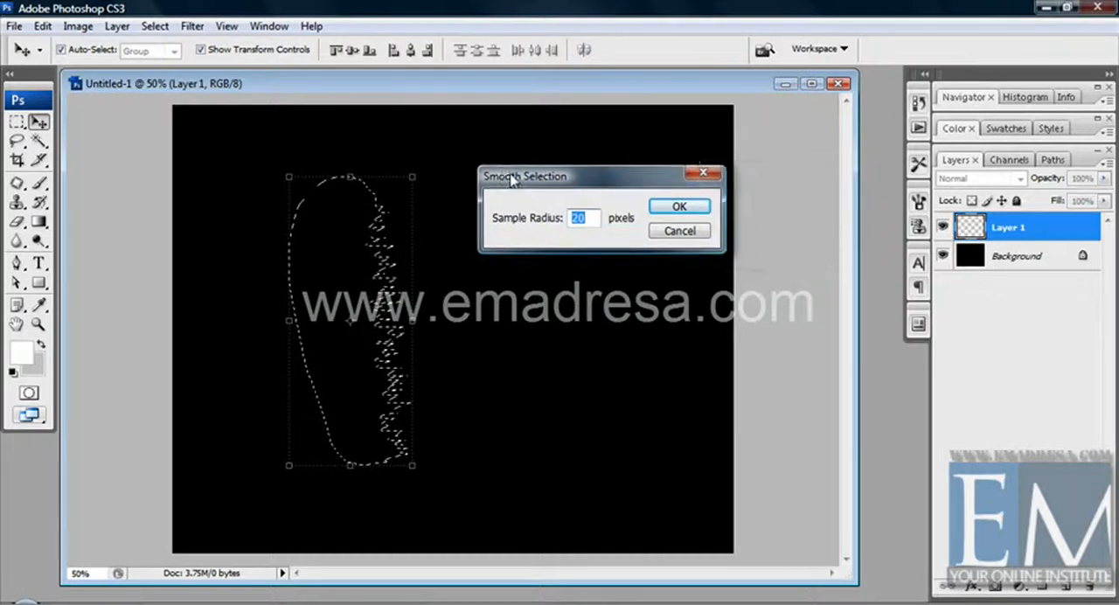
pyautogui.click(584, 216)
pyautogui.moveTo(584, 216); pyautogui.dragTo(559, 217)
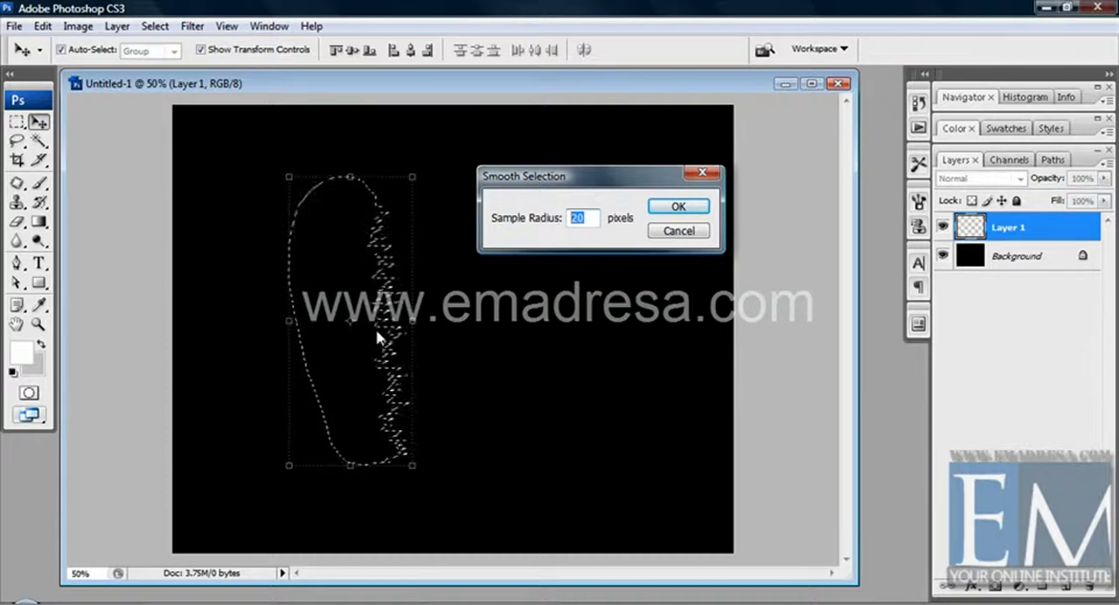
pyautogui.write('15')
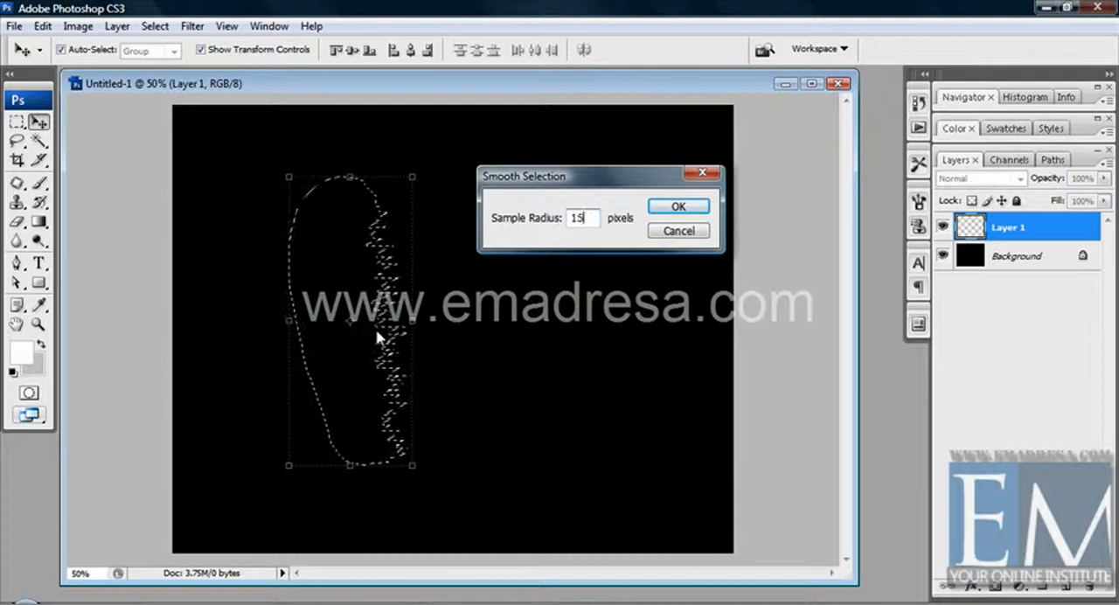
pyautogui.click(675, 210)
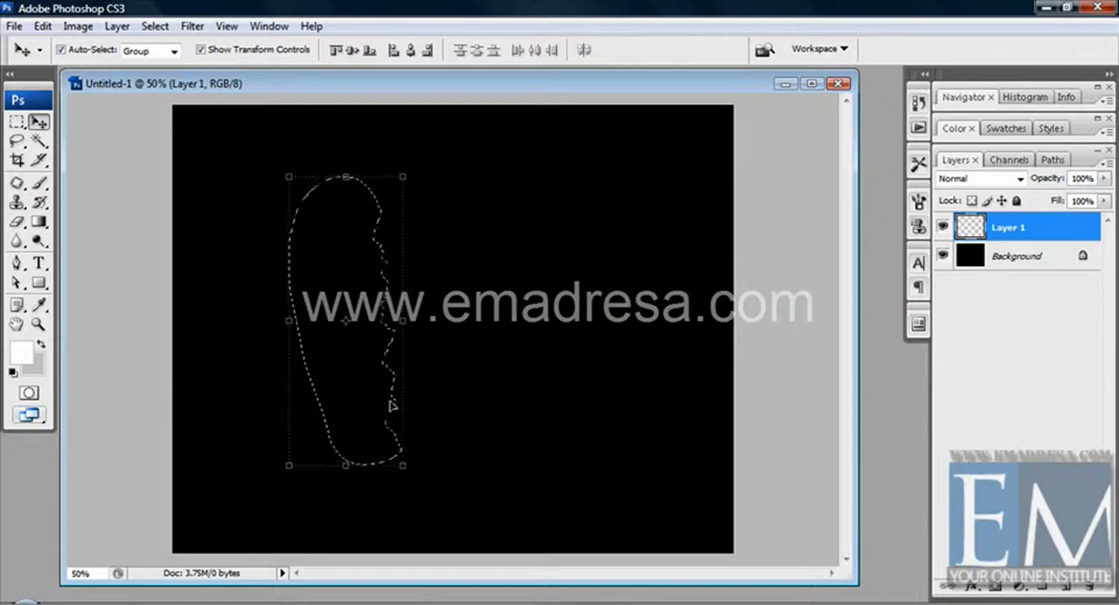
# Step: Smooth the selection a second time with a sample radius of 10 pixels
pyautogui.click(155, 26)
pyautogui.moveTo(208, 221)
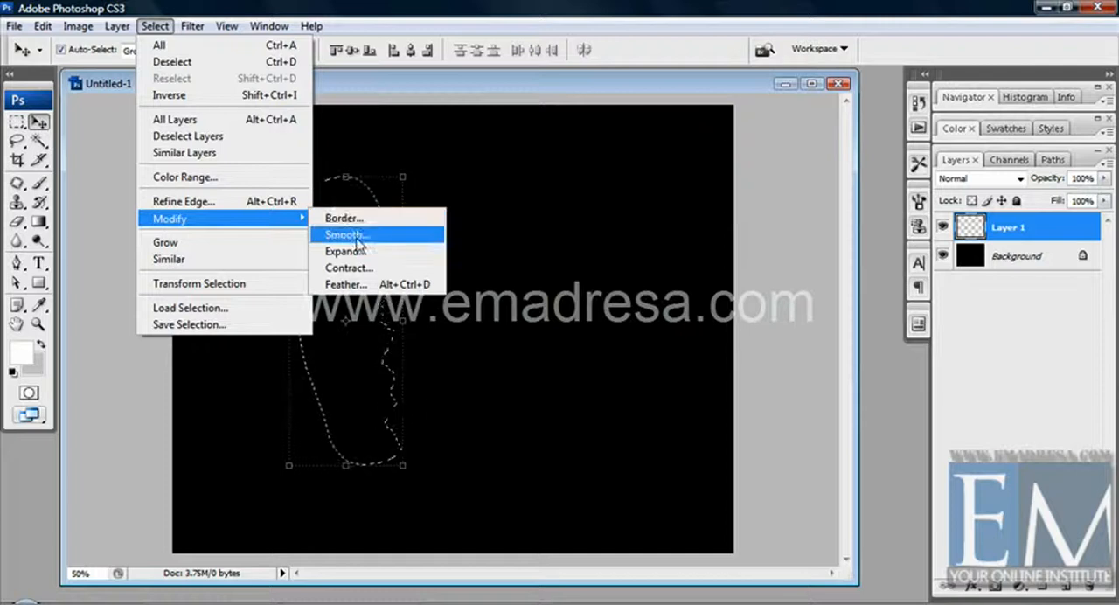
pyautogui.click(359, 243)
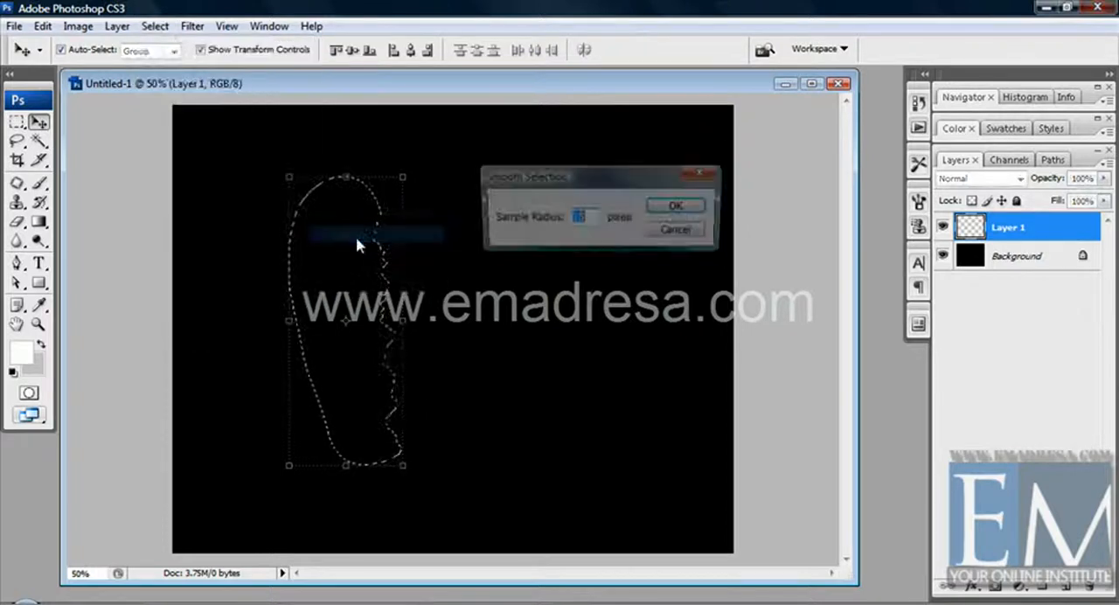
pyautogui.write('10')
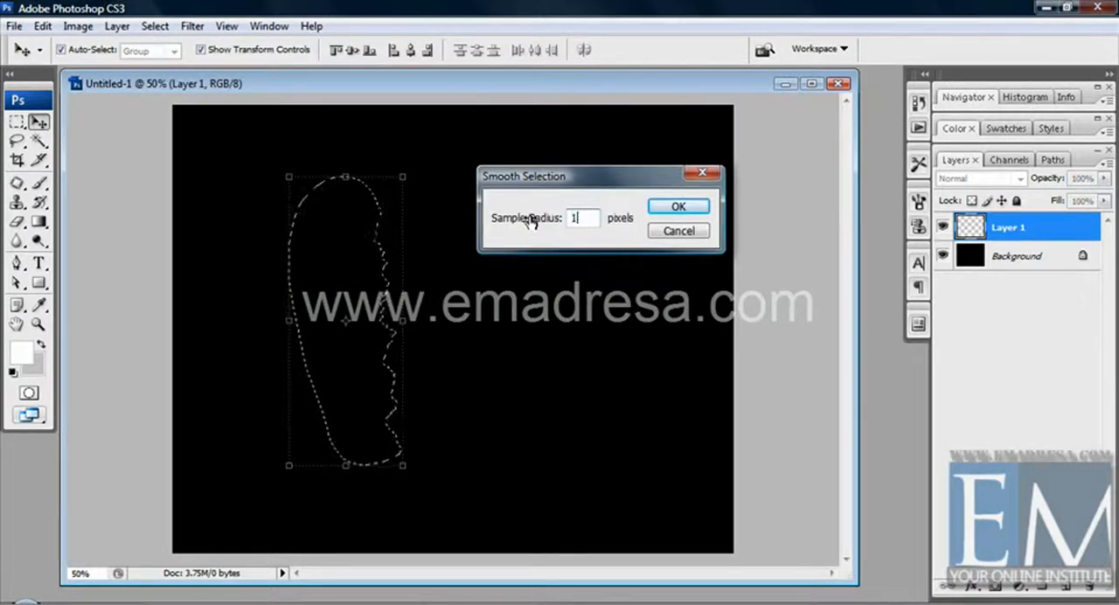
pyautogui.click(672, 217)
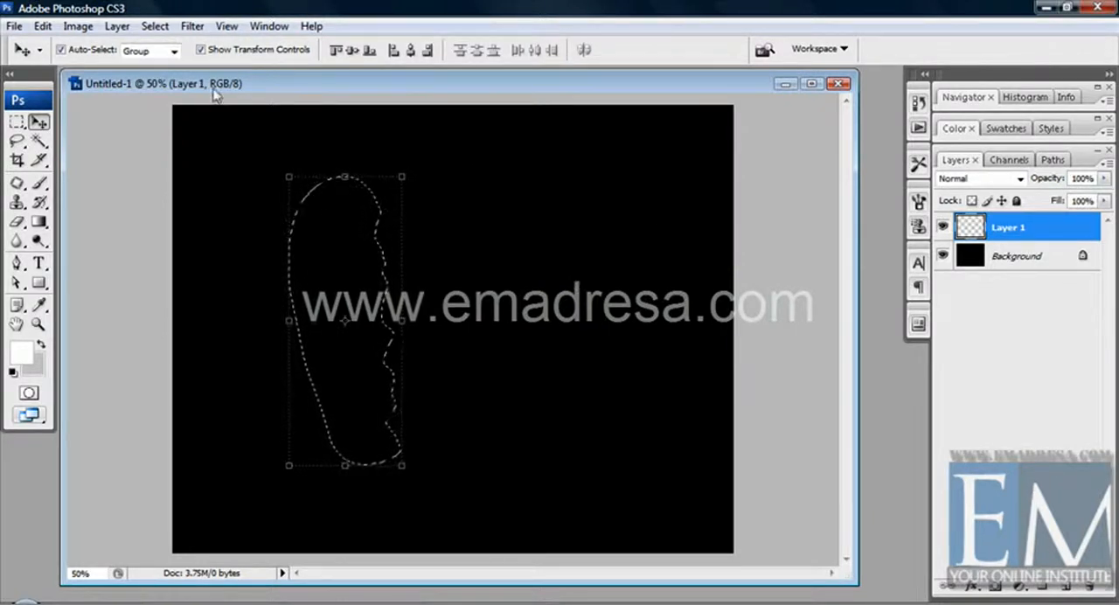
# Step: Smooth the selection once more with a sample radius of 20 pixels
pyautogui.click(155, 26)
pyautogui.moveTo(243, 225)
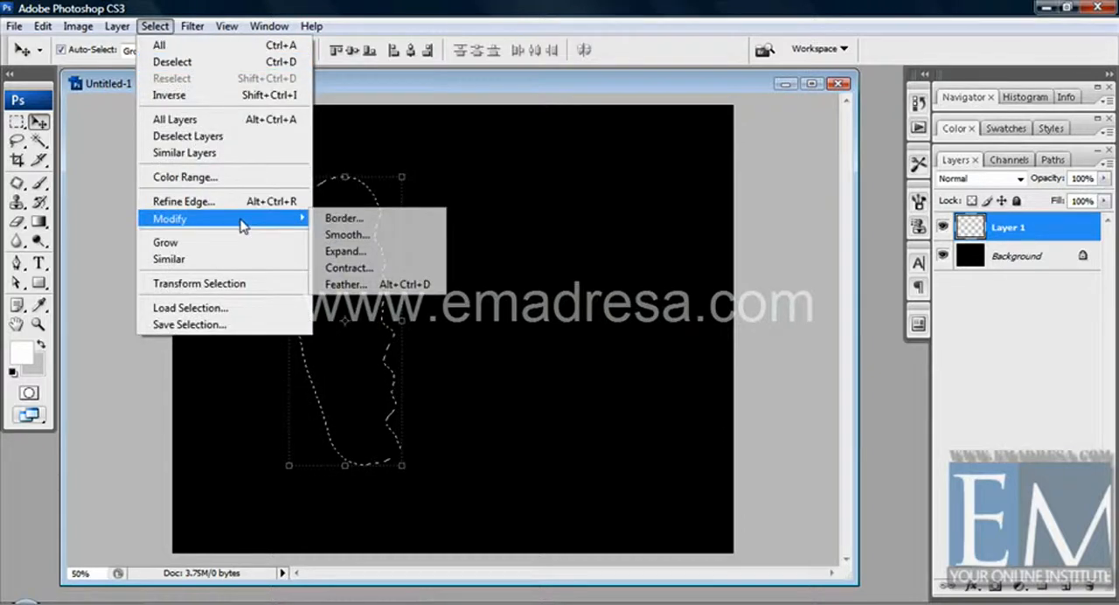
pyautogui.click(350, 233)
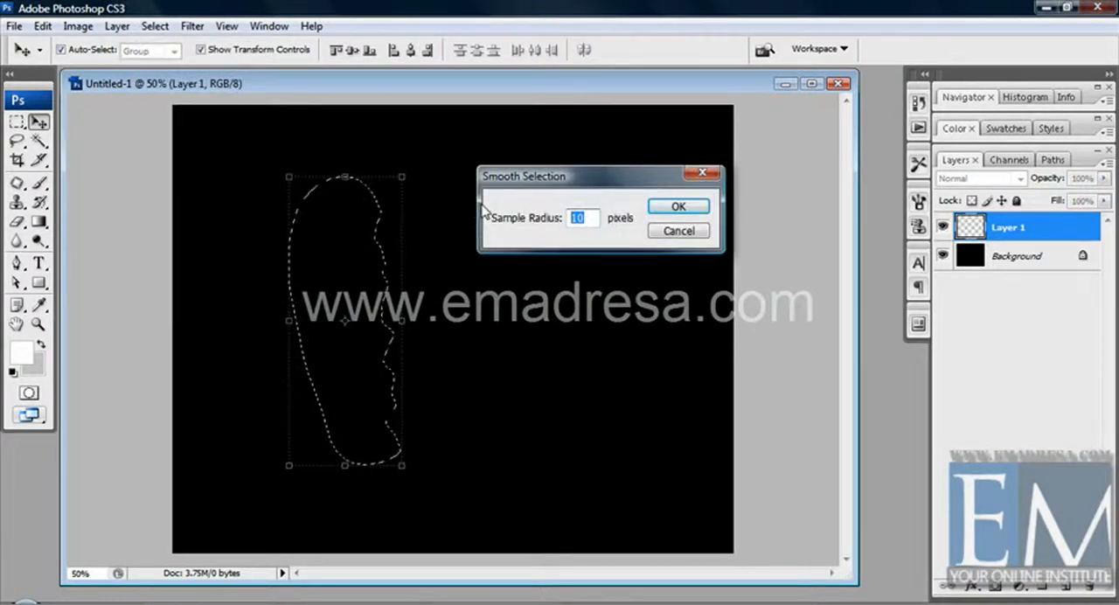
pyautogui.write('20')
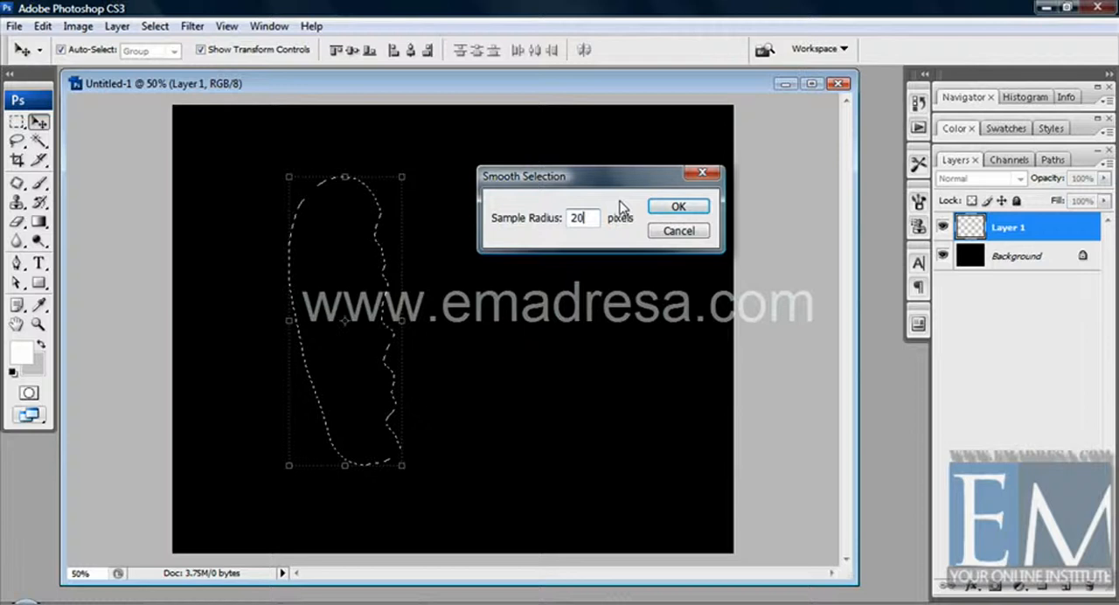
pyautogui.click(675, 209)
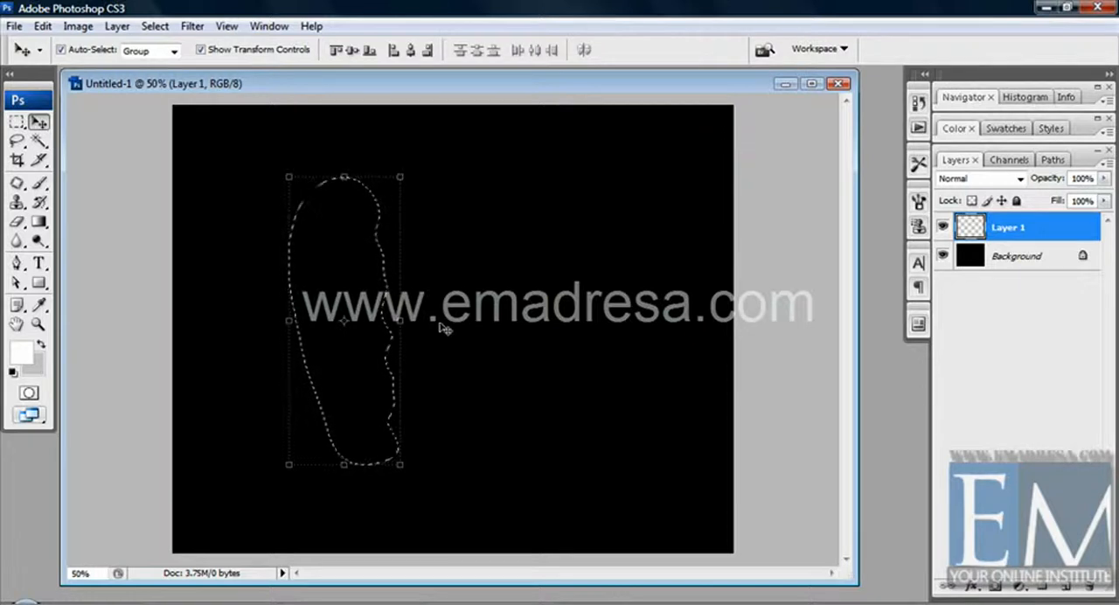
# Step: Clear the smoothed selection and draw a large rounded lasso selection around the canvas centre
pyautogui.hotkey('ctrl', 'd')
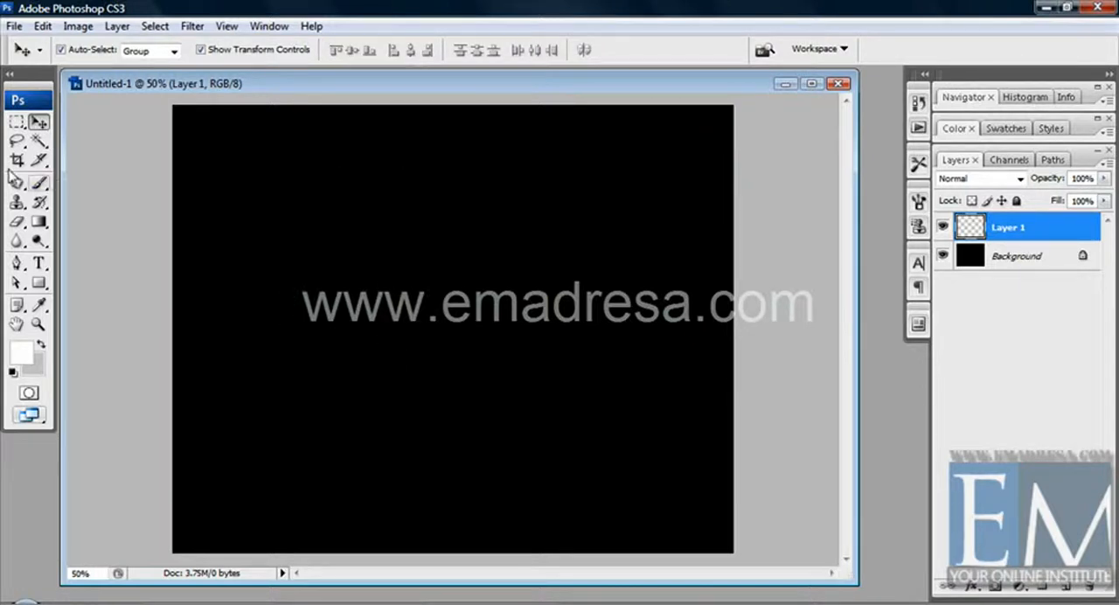
pyautogui.click(17, 141)
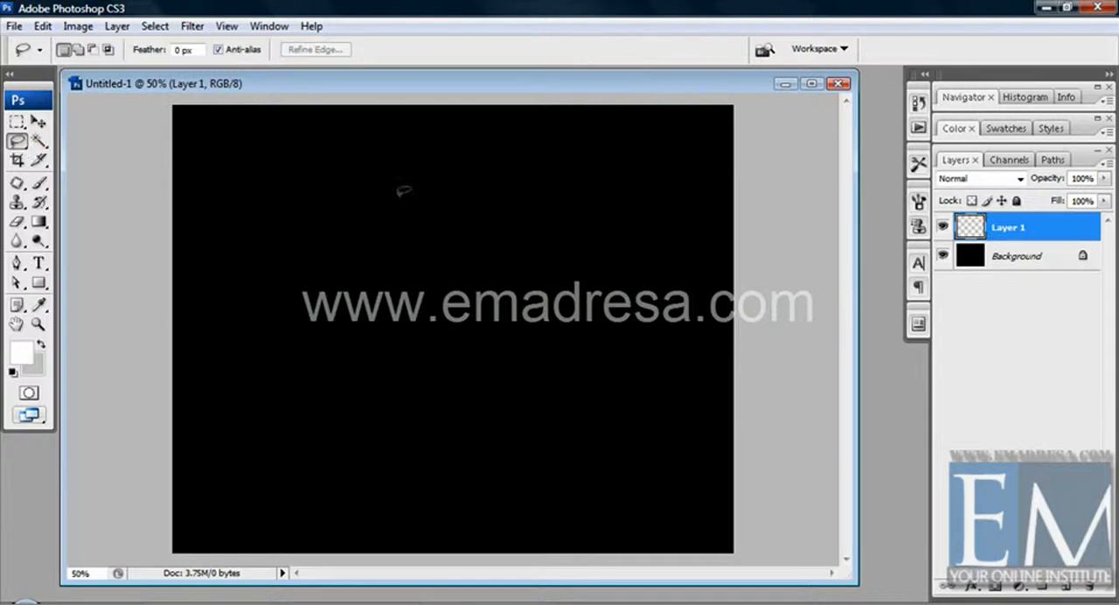
pyautogui.moveTo(412, 218)
pyautogui.mouseDown()
pyautogui.moveTo(365, 265)
pyautogui.moveTo(331, 339)
pyautogui.moveTo(342, 365)
pyautogui.moveTo(411, 408)
pyautogui.moveTo(538, 434)
pyautogui.moveTo(581, 398)
pyautogui.moveTo(599, 285)
pyautogui.moveTo(541, 219)
pyautogui.moveTo(468, 202)
pyautogui.moveTo(413, 219)
pyautogui.mouseUp()
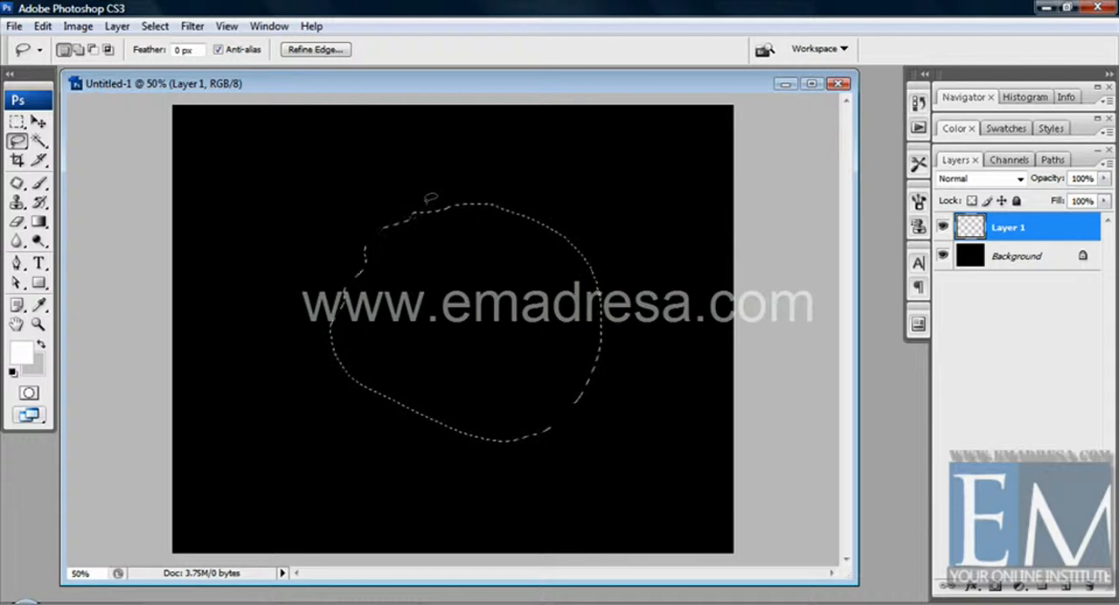
# Step: Expand the rounded lasso selection by 3 pixels
pyautogui.click(154, 26)
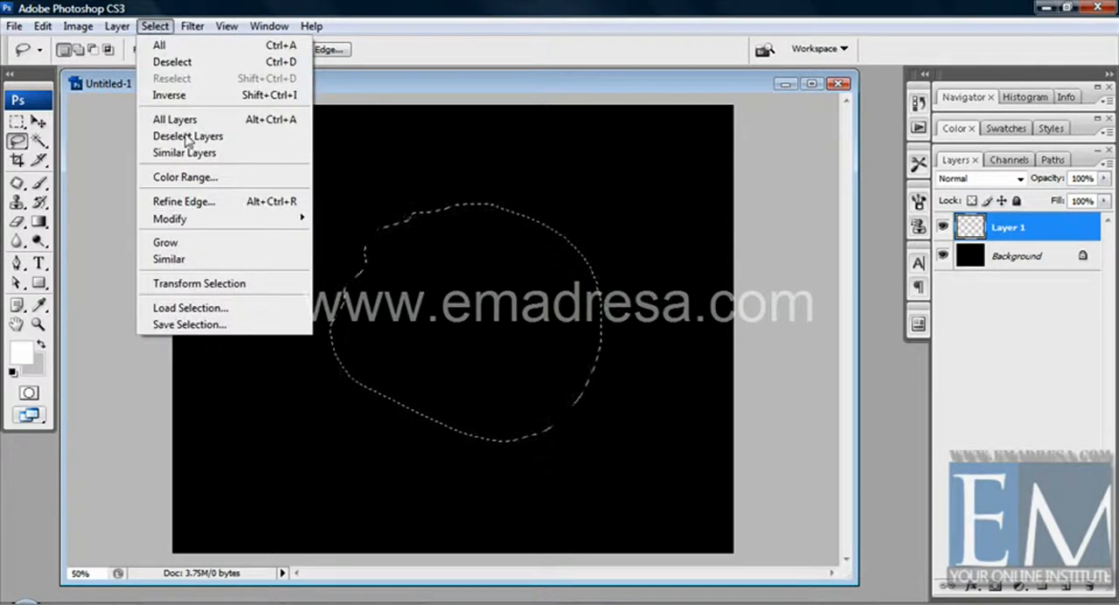
pyautogui.moveTo(198, 220)
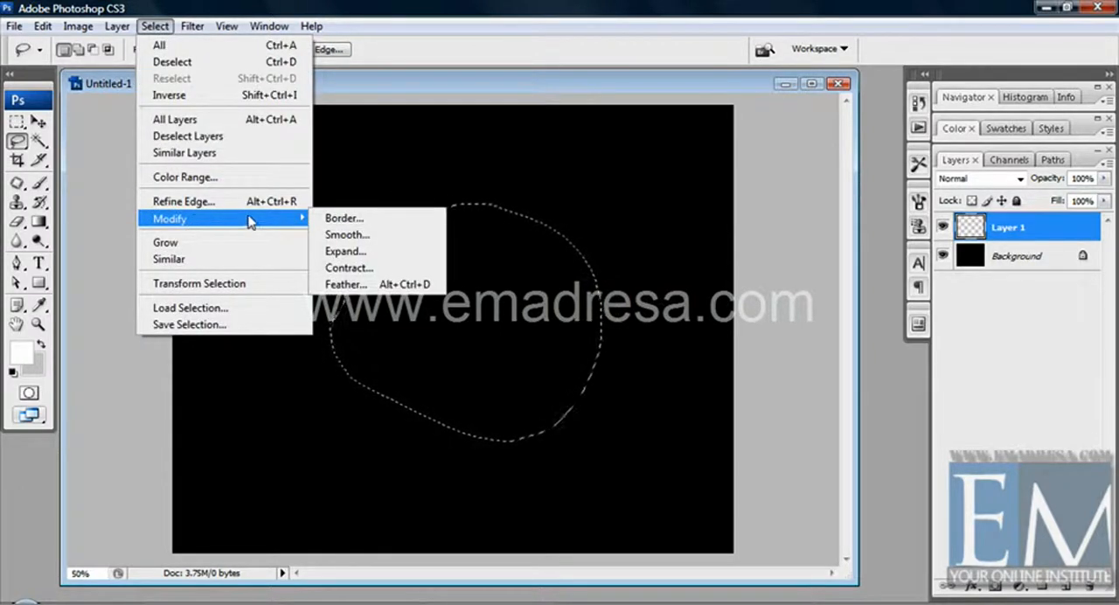
pyautogui.click(376, 254)
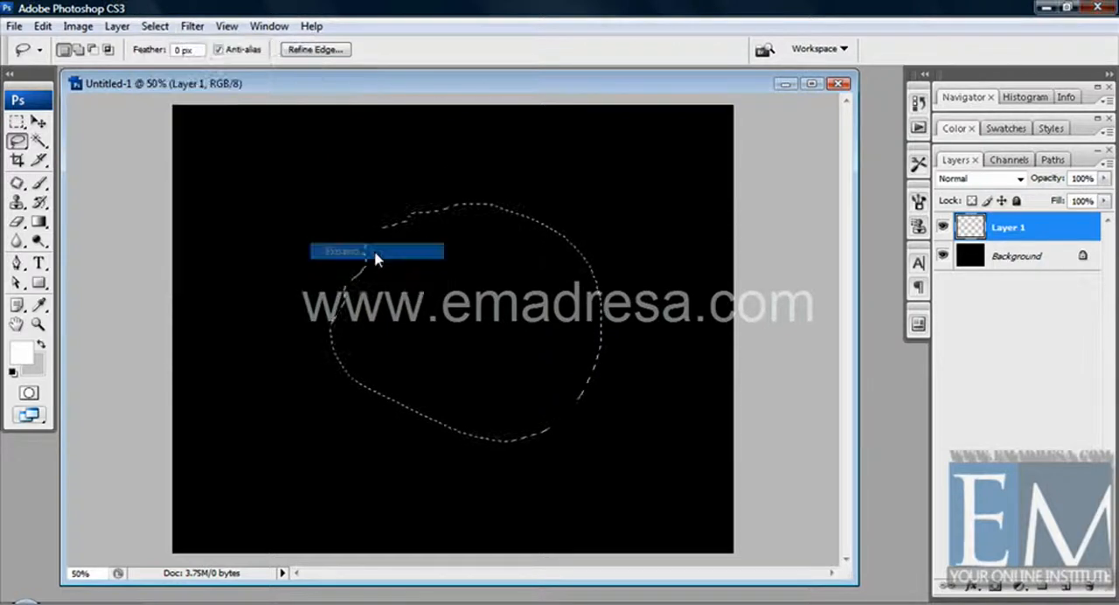
pyautogui.moveTo(521, 178); pyautogui.dragTo(610, 137)
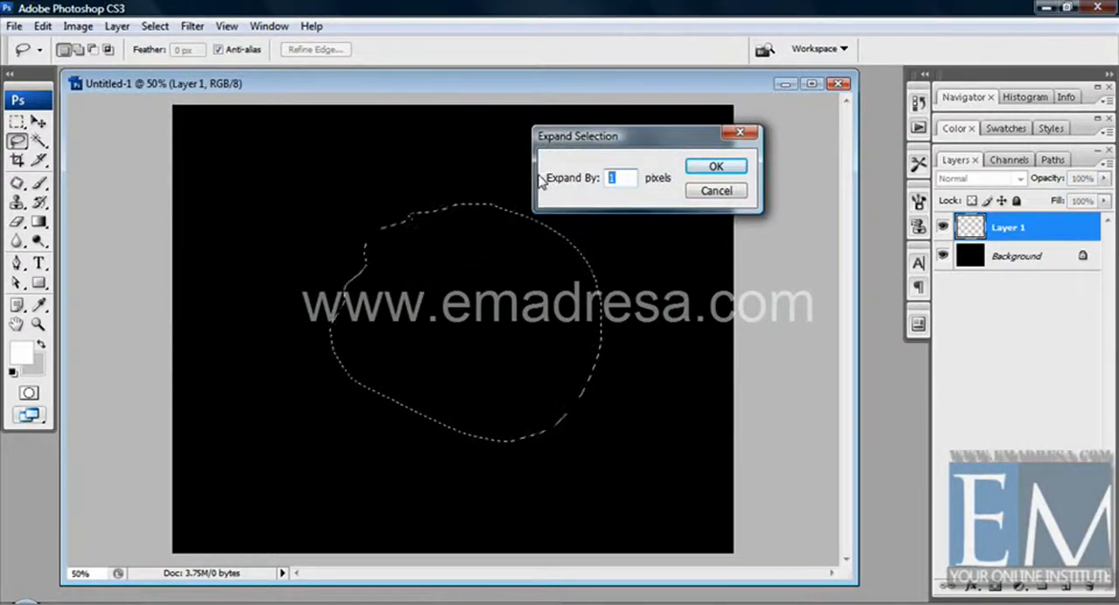
pyautogui.write('3')
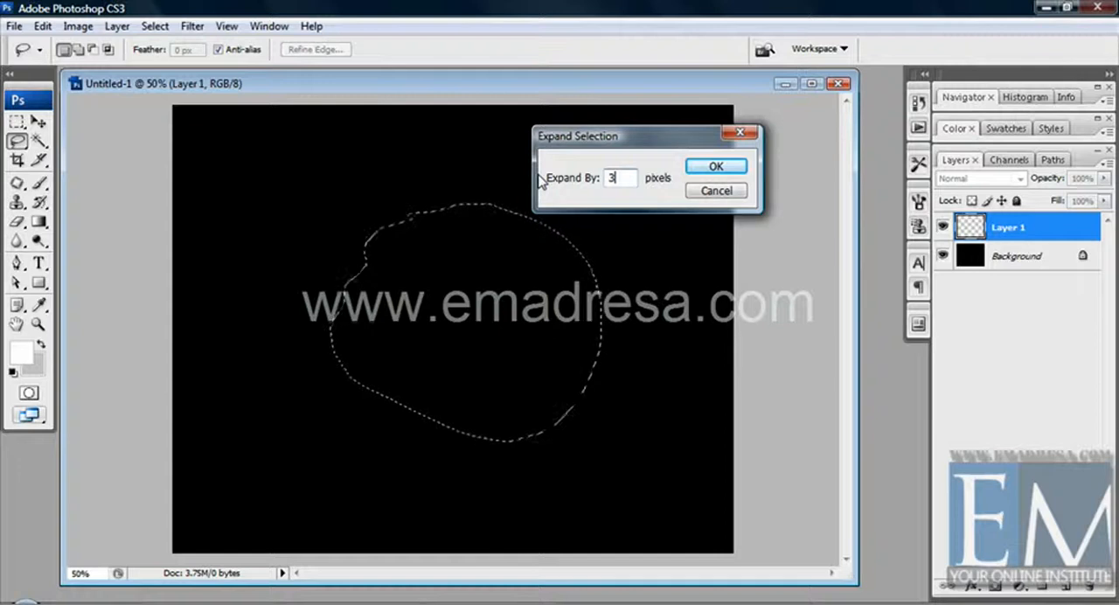
pyautogui.click(713, 168)
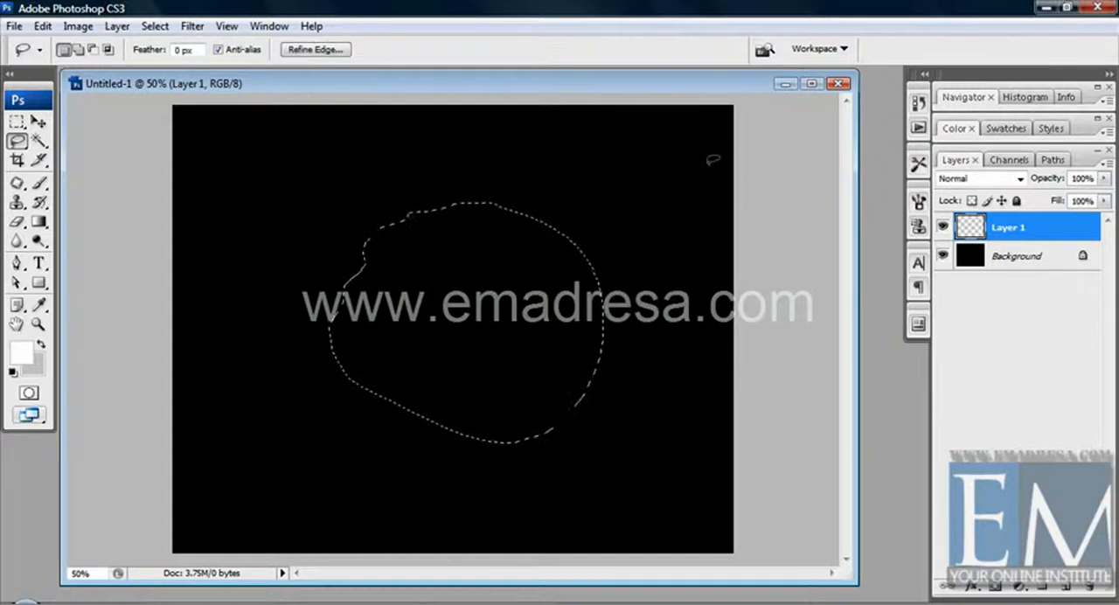
# Step: Expand the rounded selection by 7 pixels and preview it with a temporary white fill on Layer 1
pyautogui.click(154, 27)
pyautogui.moveTo(217, 220)
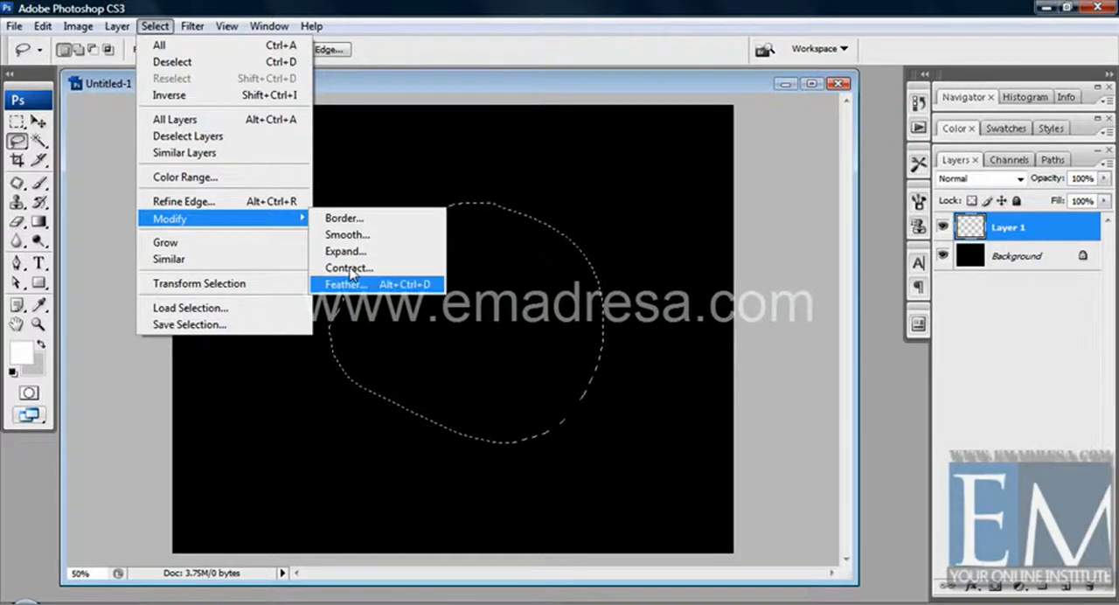
pyautogui.click(348, 252)
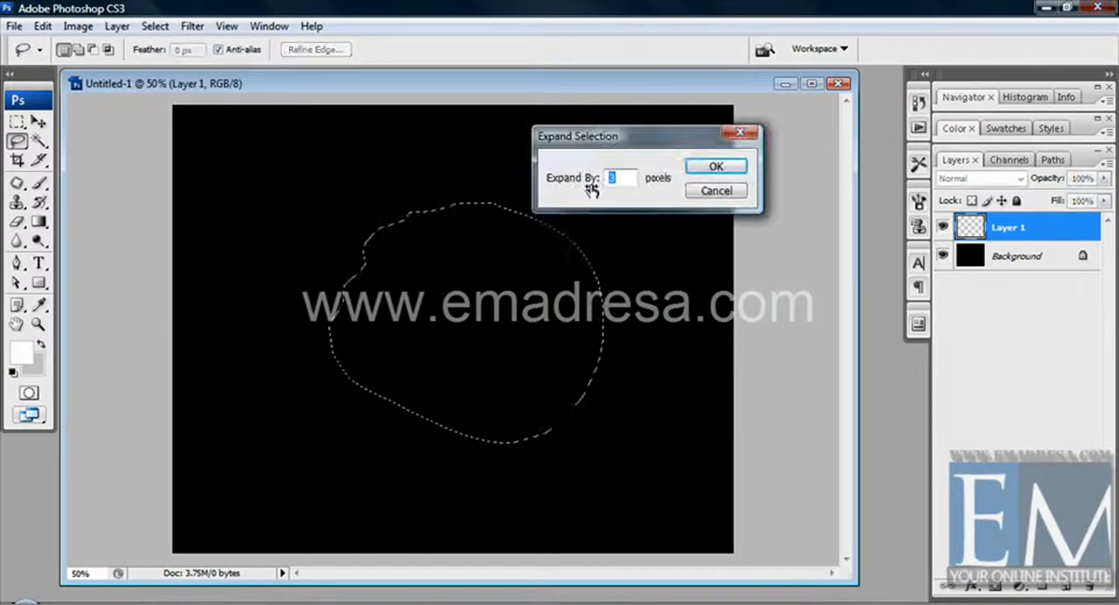
pyautogui.write('7')
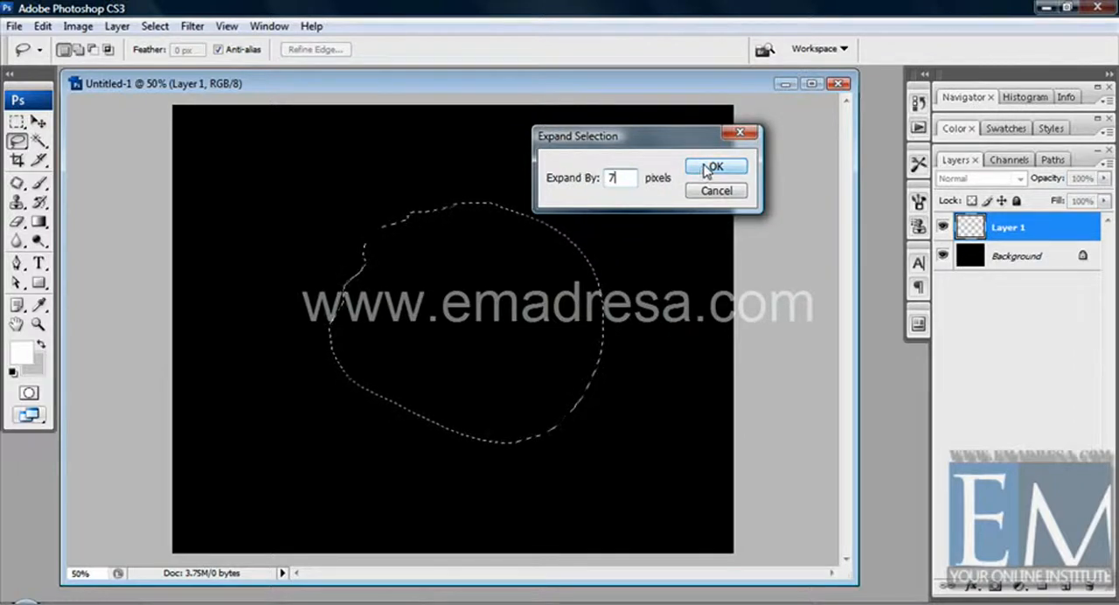
pyautogui.click(711, 168)
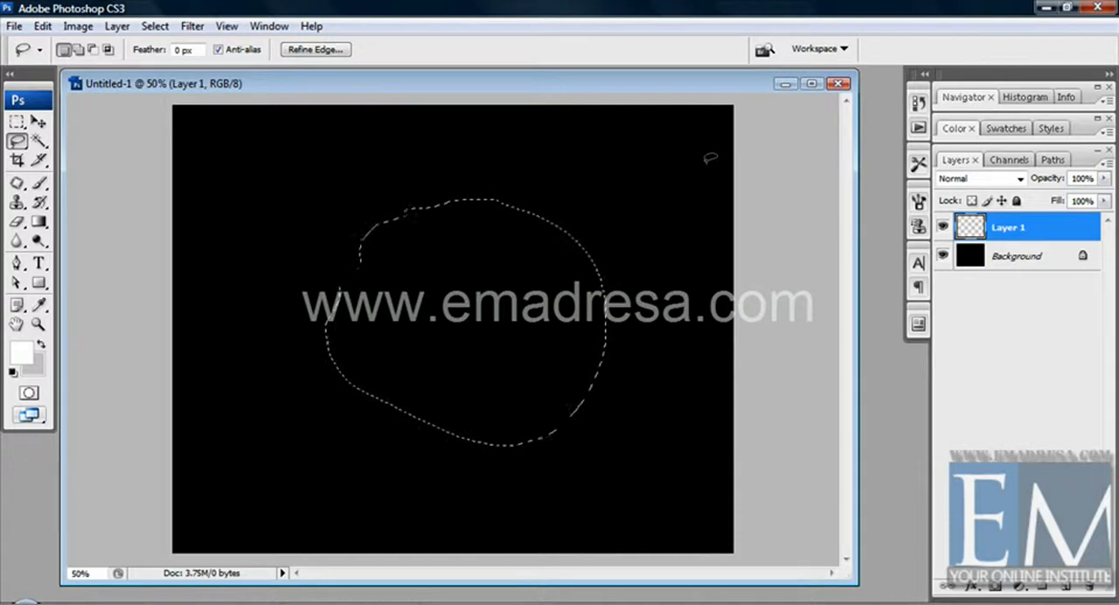
pyautogui.hotkey('alt', 'BackSpace')
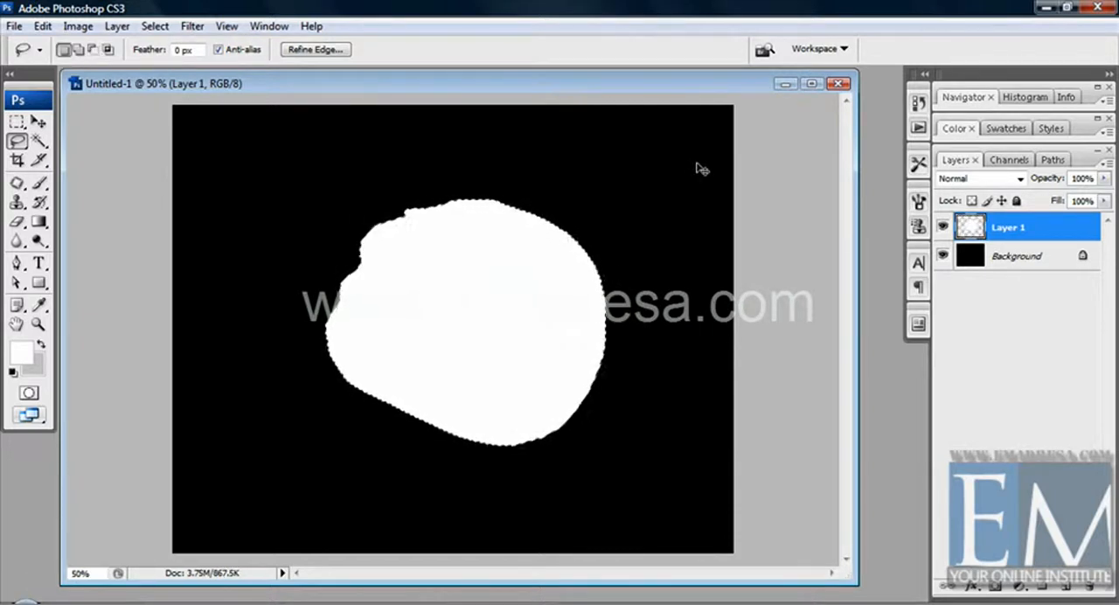
pyautogui.hotkey('ctrl', 'z')
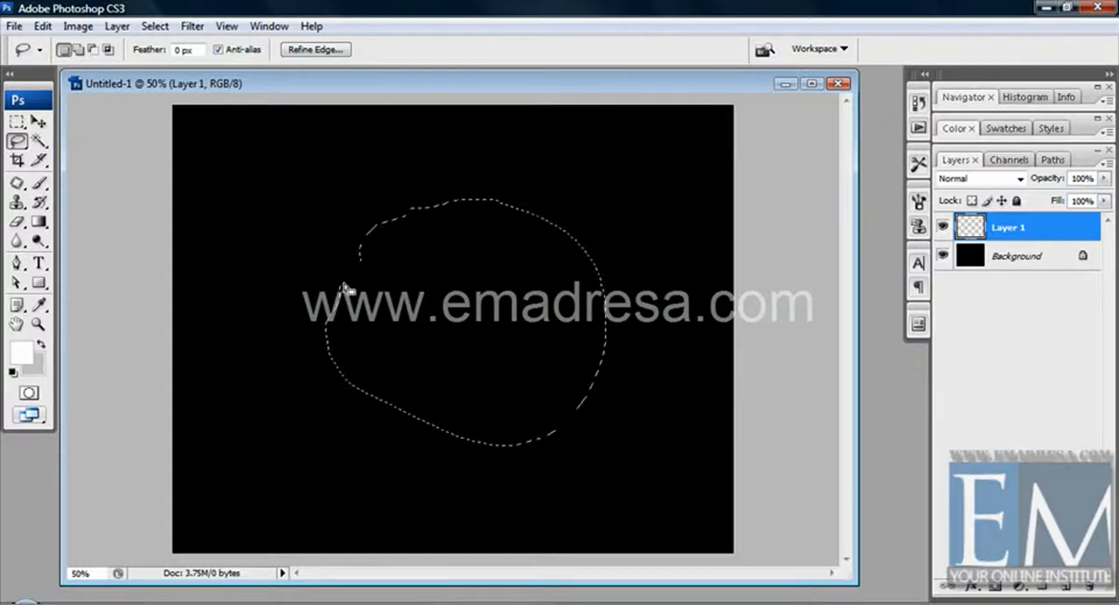
# Step: Contract the rounded selection by 7 pixels
pyautogui.click(154, 26)
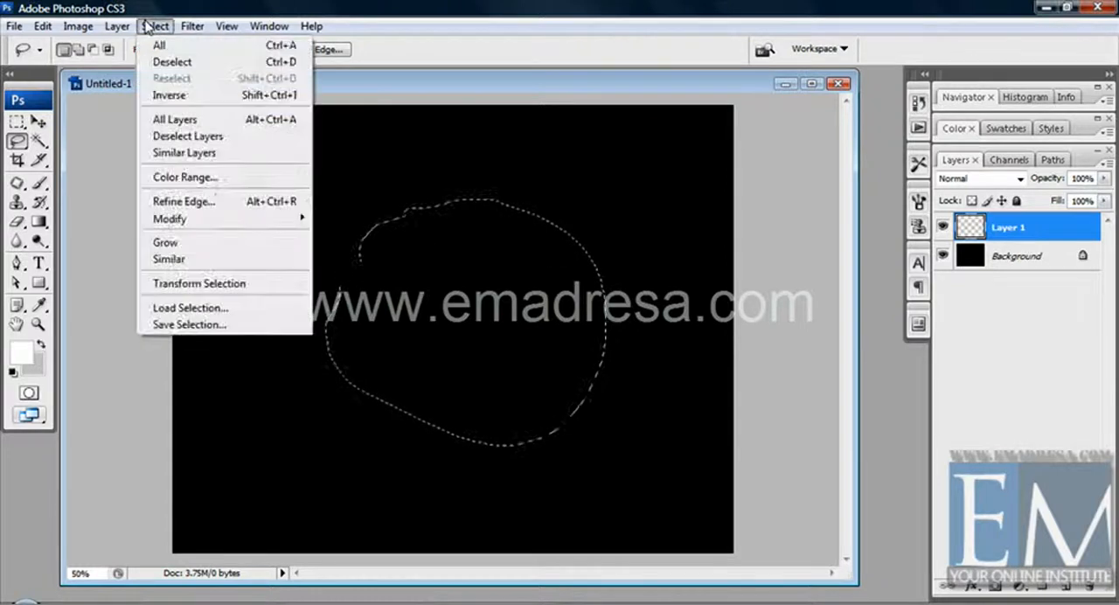
pyautogui.moveTo(215, 218)
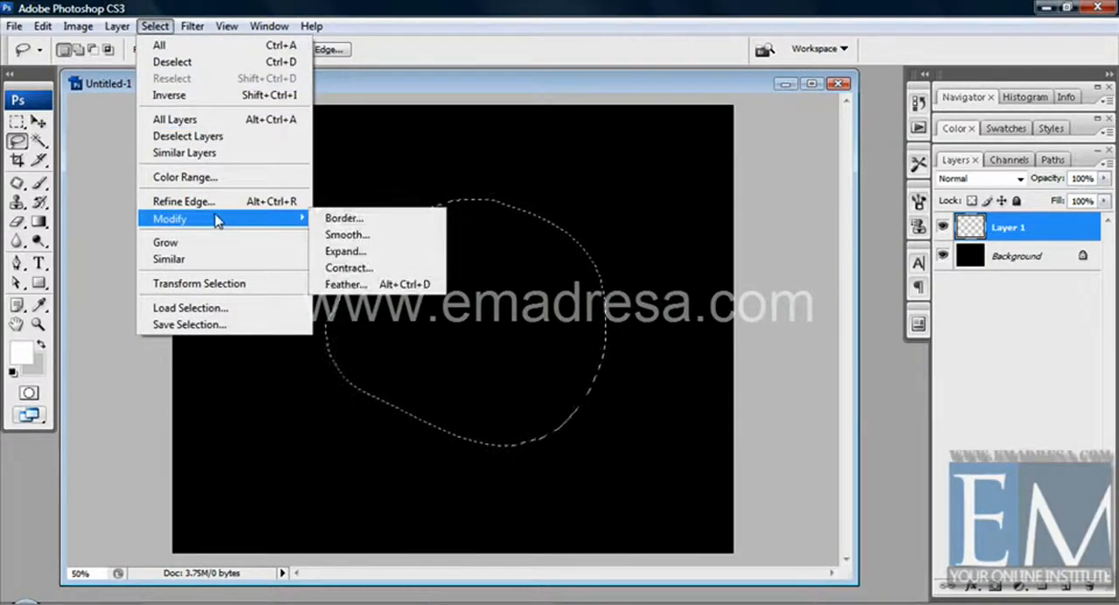
pyautogui.click(350, 268)
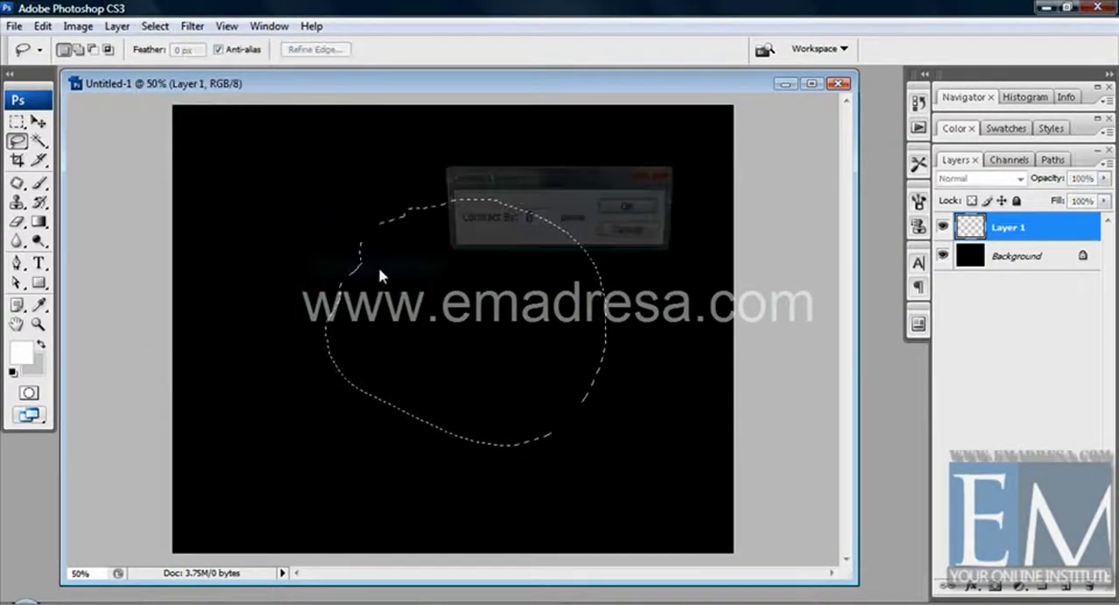
pyautogui.moveTo(534, 217); pyautogui.dragTo(476, 221)
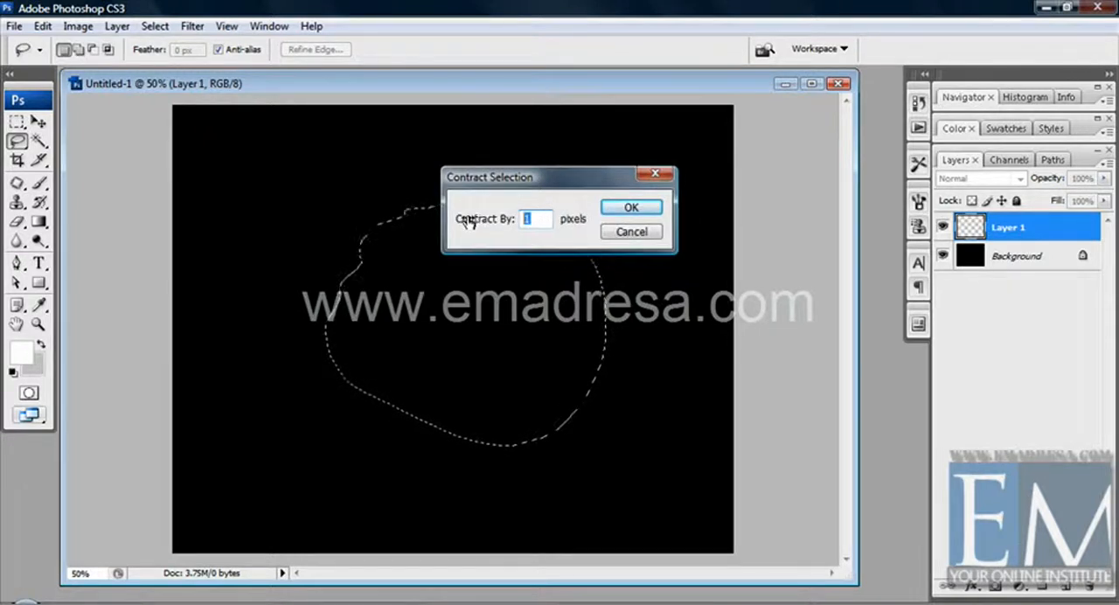
pyautogui.write('7')
pyautogui.click(631, 207)
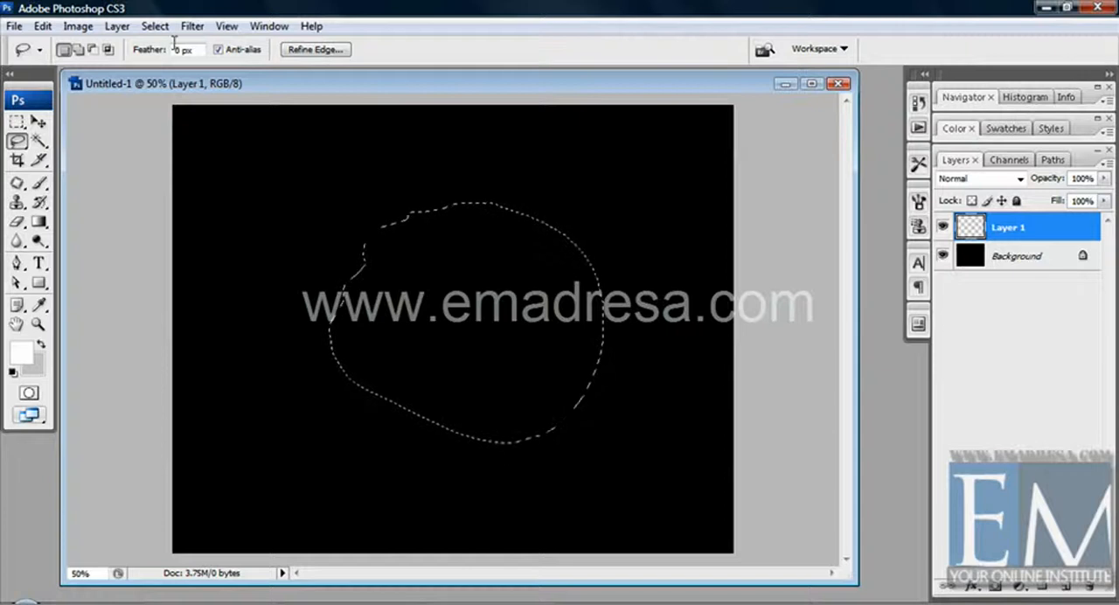
pyautogui.click(155, 26)
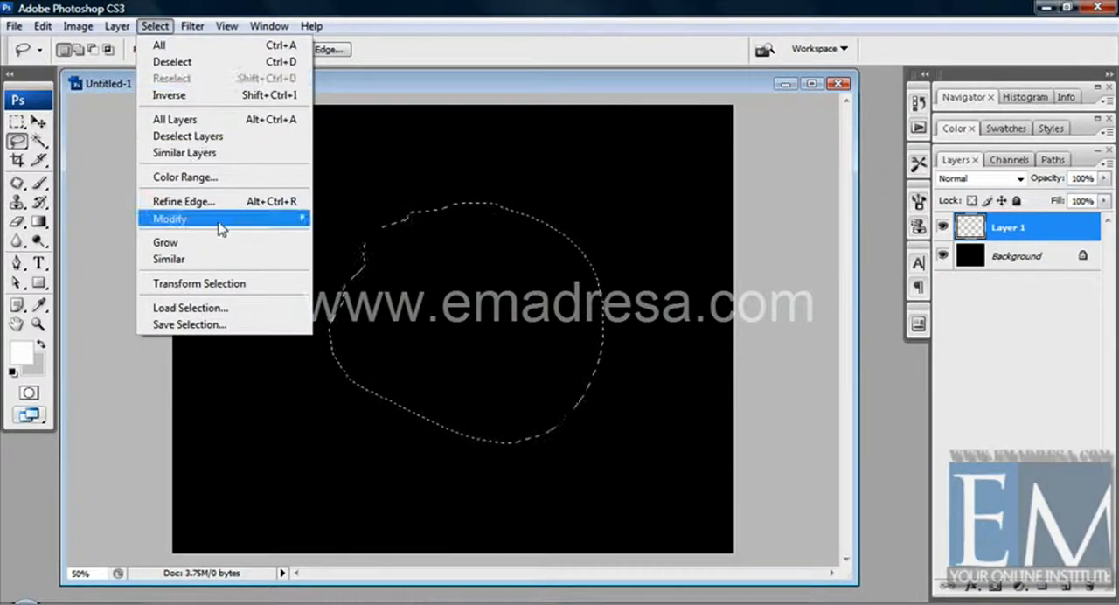
pyautogui.moveTo(218, 224)
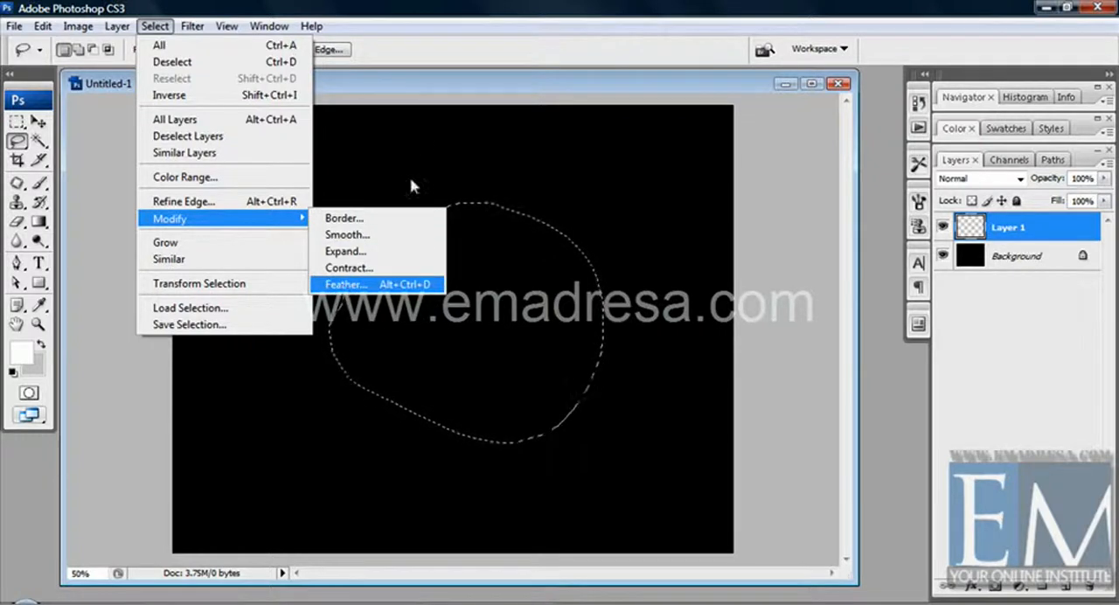
pyautogui.click(415, 92)
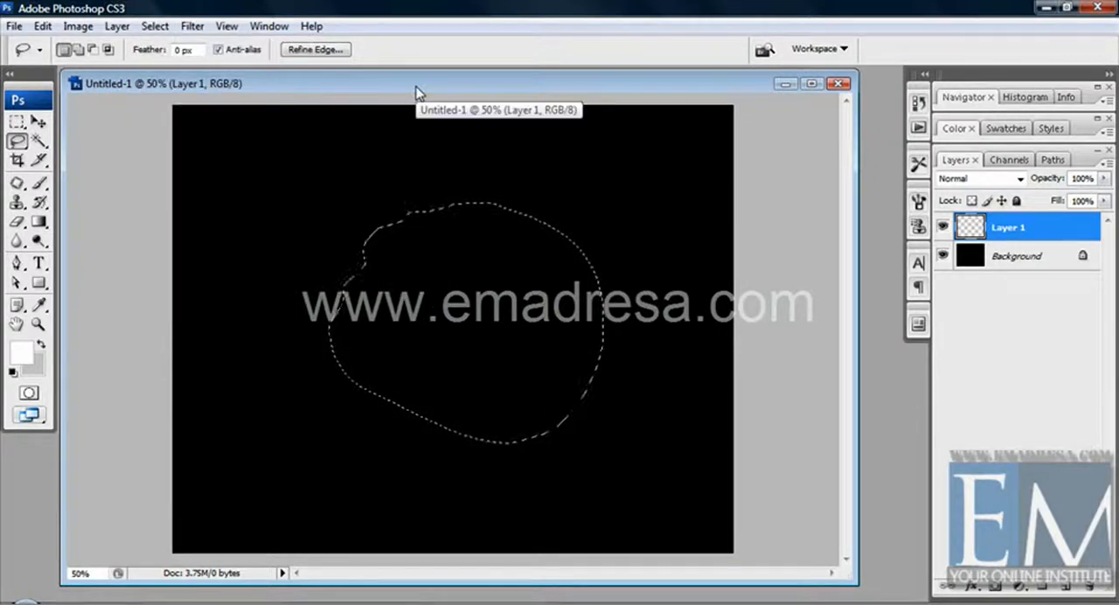
# Step: Fill the contracted selection with white, view it deselected, and clear the fill with the selection restored
pyautogui.hotkey('alt', 'BackSpace')
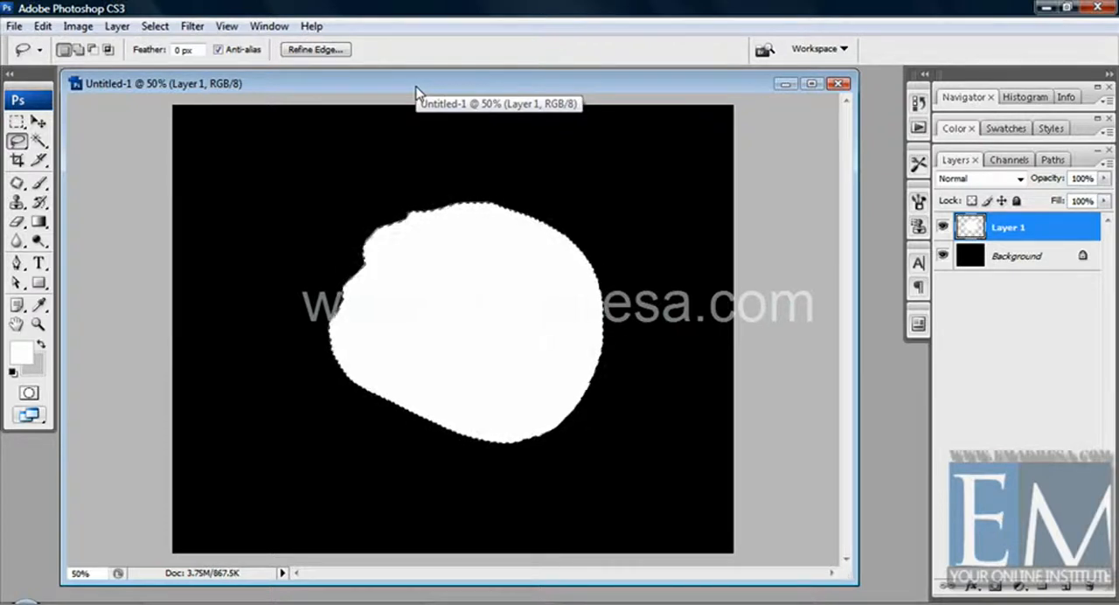
pyautogui.hotkey('ctrl', 'd')
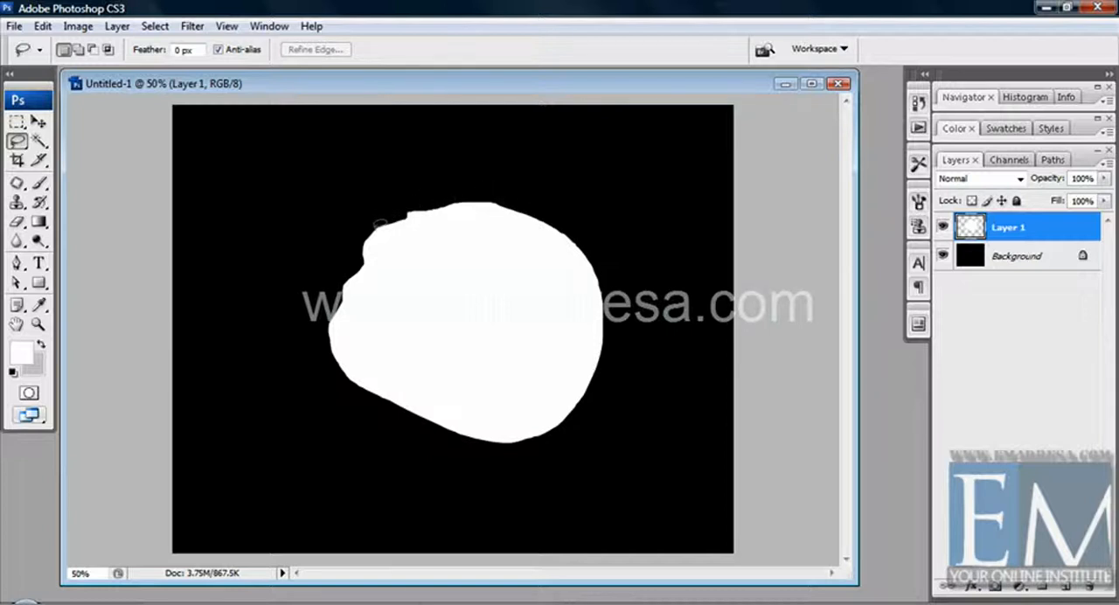
pyautogui.hotkey('ctrl', 'shift', 'd')
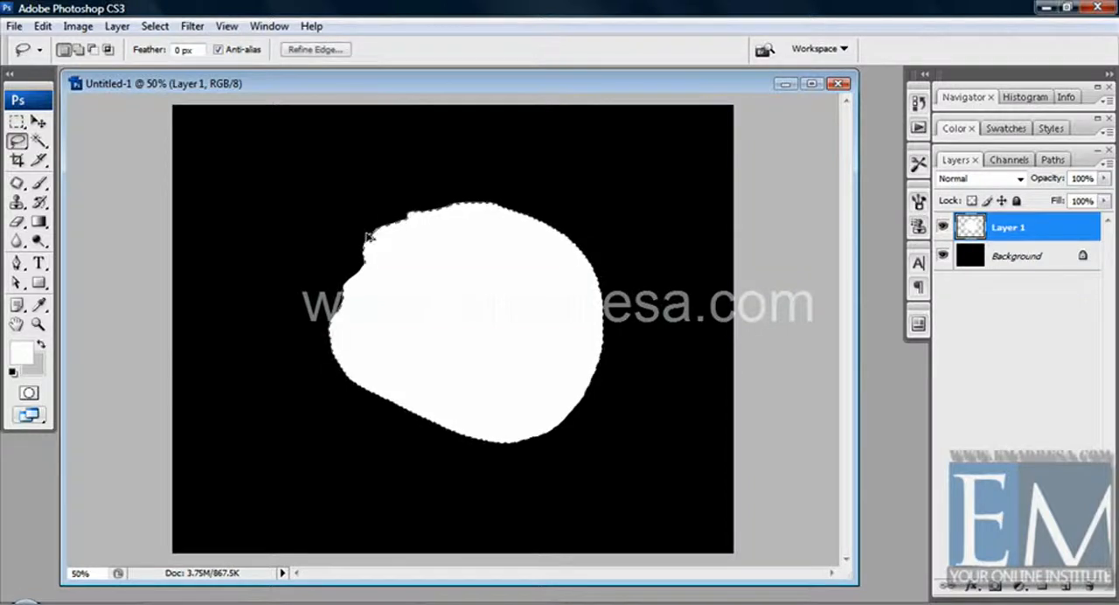
pyautogui.press('Delete')
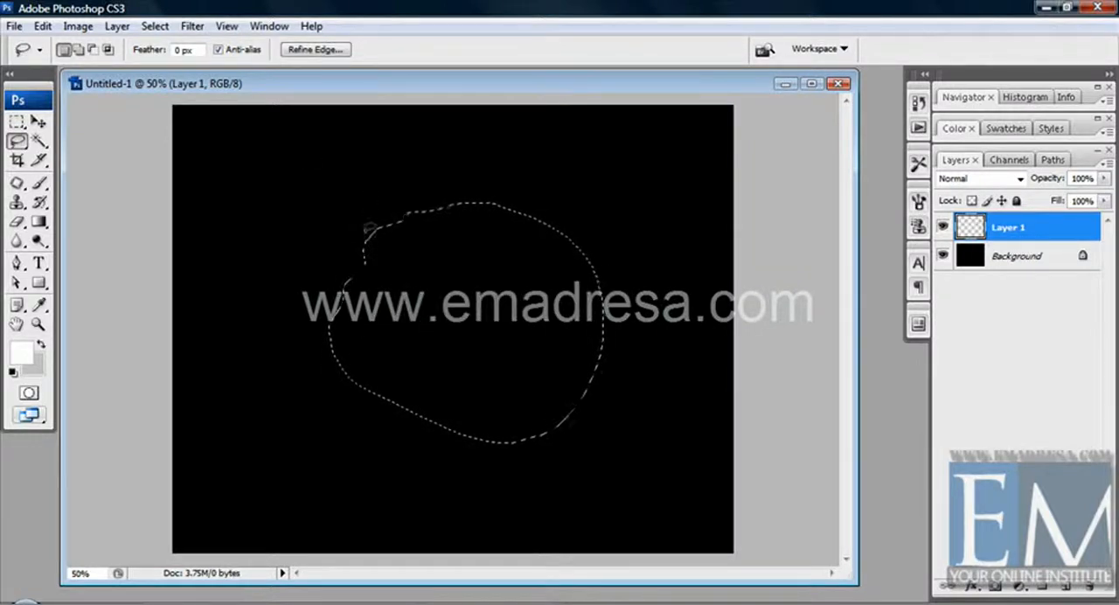
# Step: Feather the rounded selection with a radius of 8 pixels
pyautogui.click(155, 27)
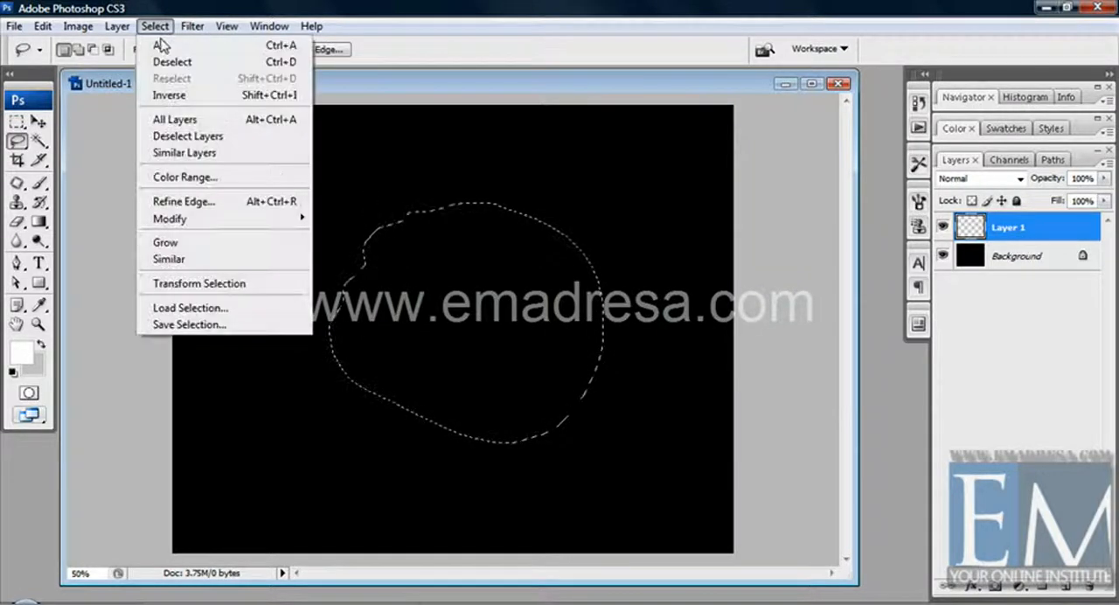
pyautogui.moveTo(210, 219)
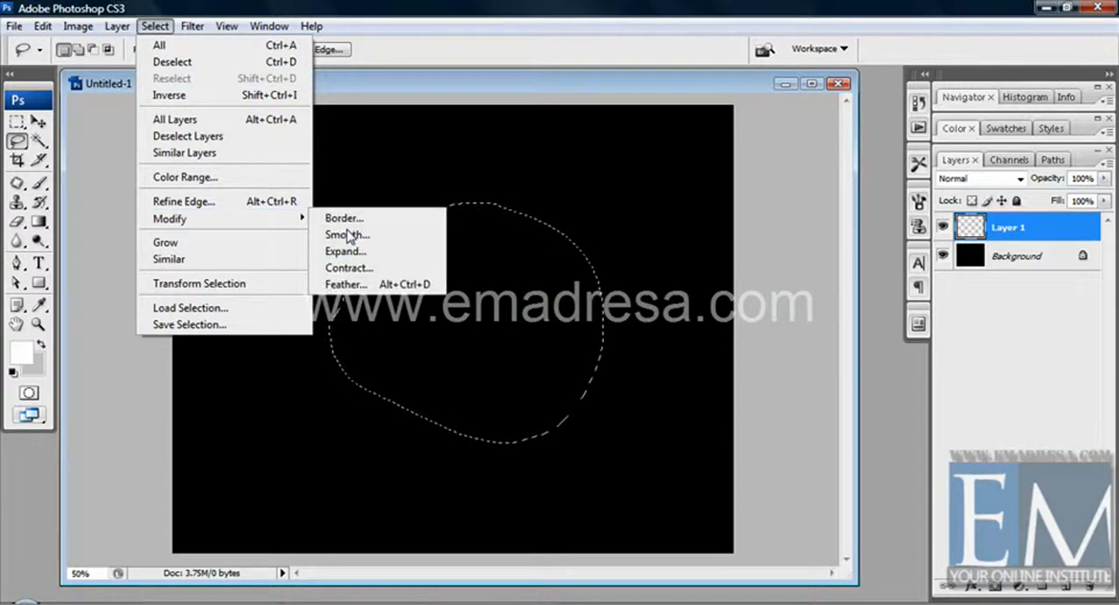
pyautogui.click(346, 284)
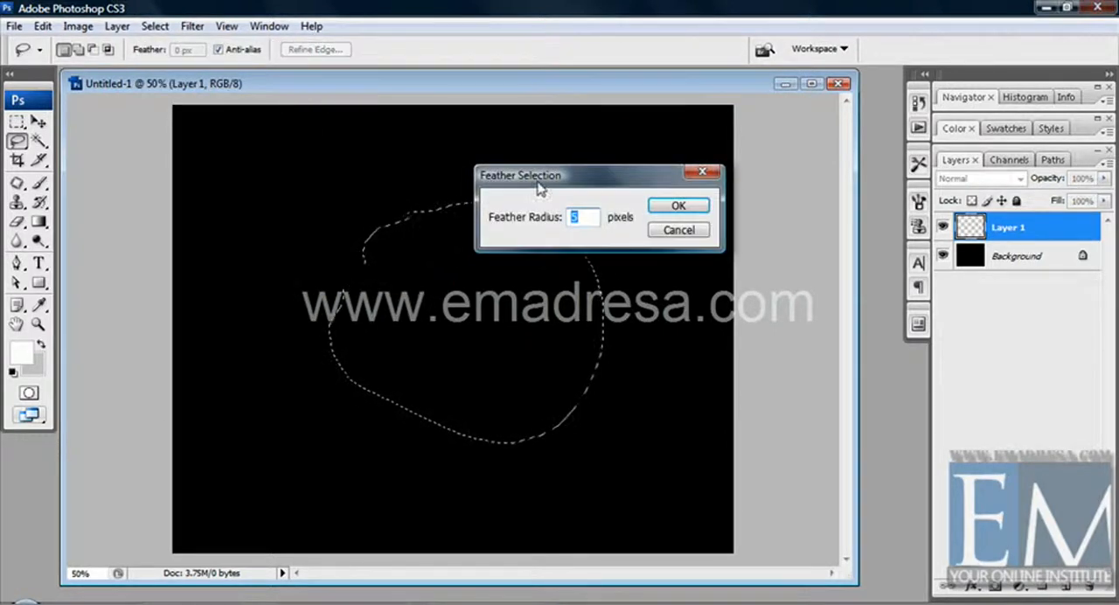
pyautogui.moveTo(541, 188); pyautogui.dragTo(551, 138)
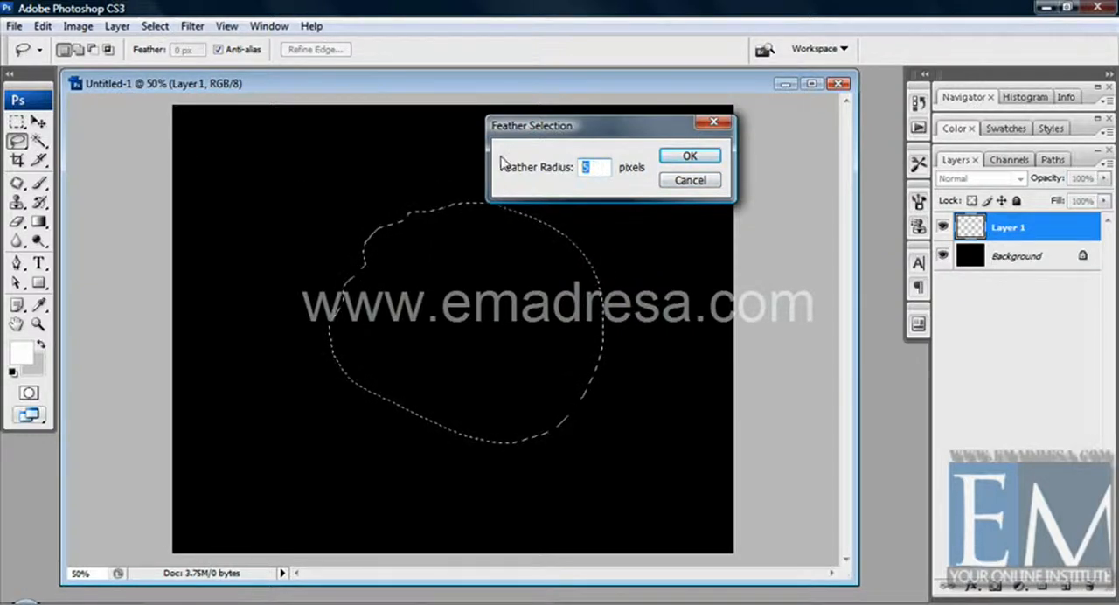
pyautogui.moveTo(518, 131); pyautogui.dragTo(529, 145)
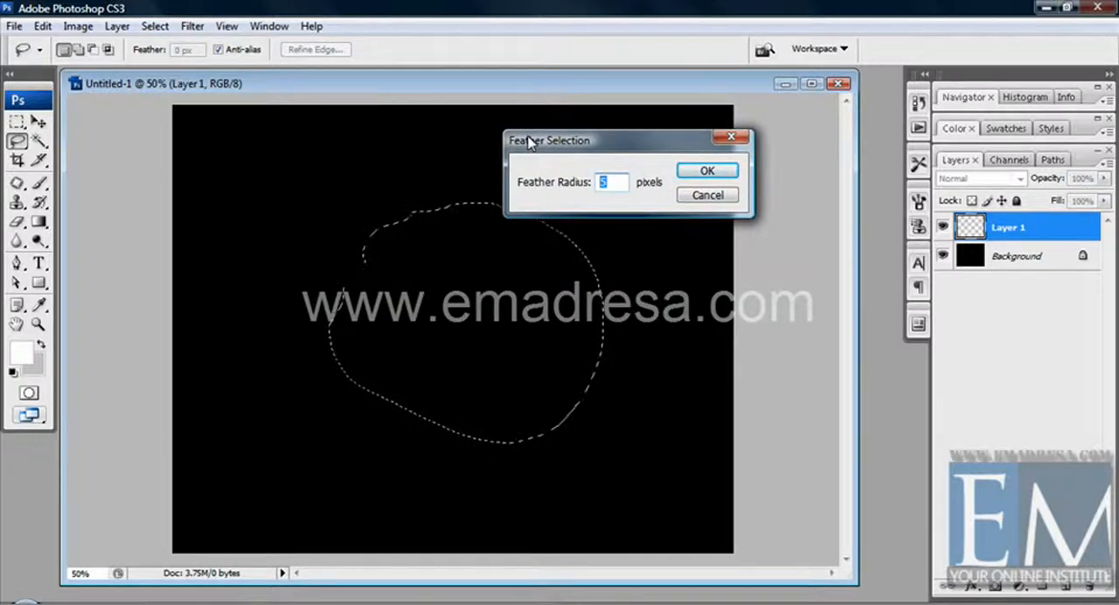
pyautogui.write('8')
pyautogui.click(710, 170)
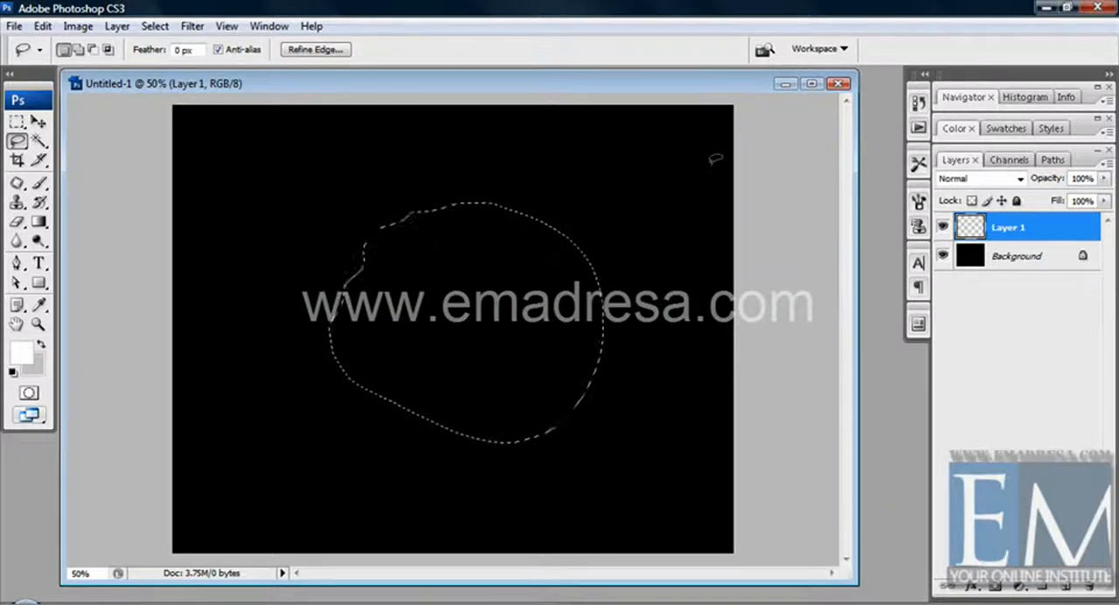
# Step: Fill the feathered selection with white on Layer 1 and deselect it
pyautogui.hotkey('alt', 'BackSpace')
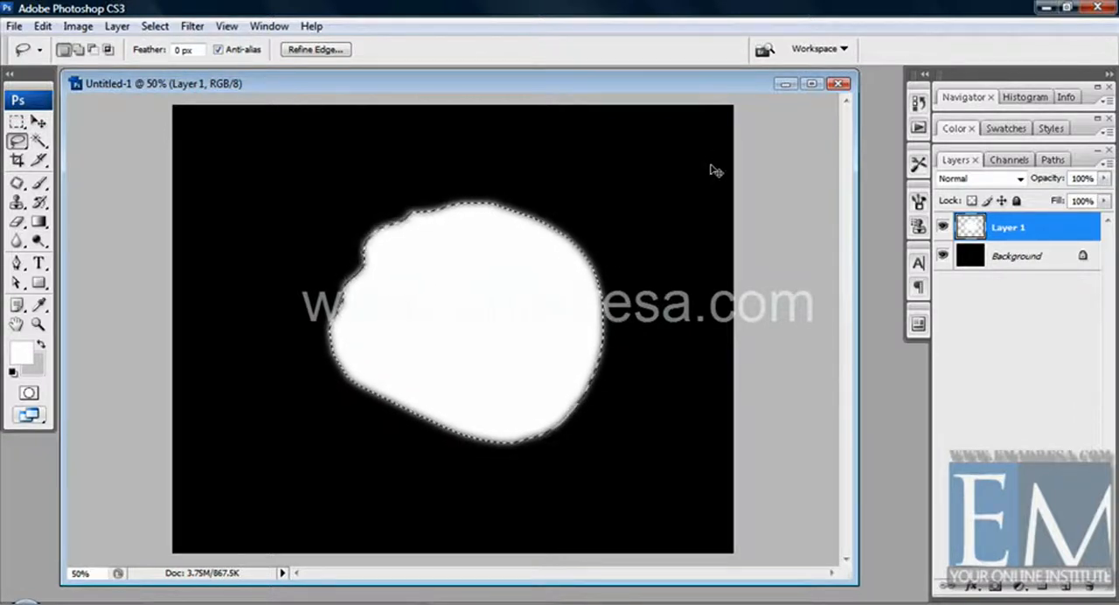
pyautogui.hotkey('ctrl', 'd')
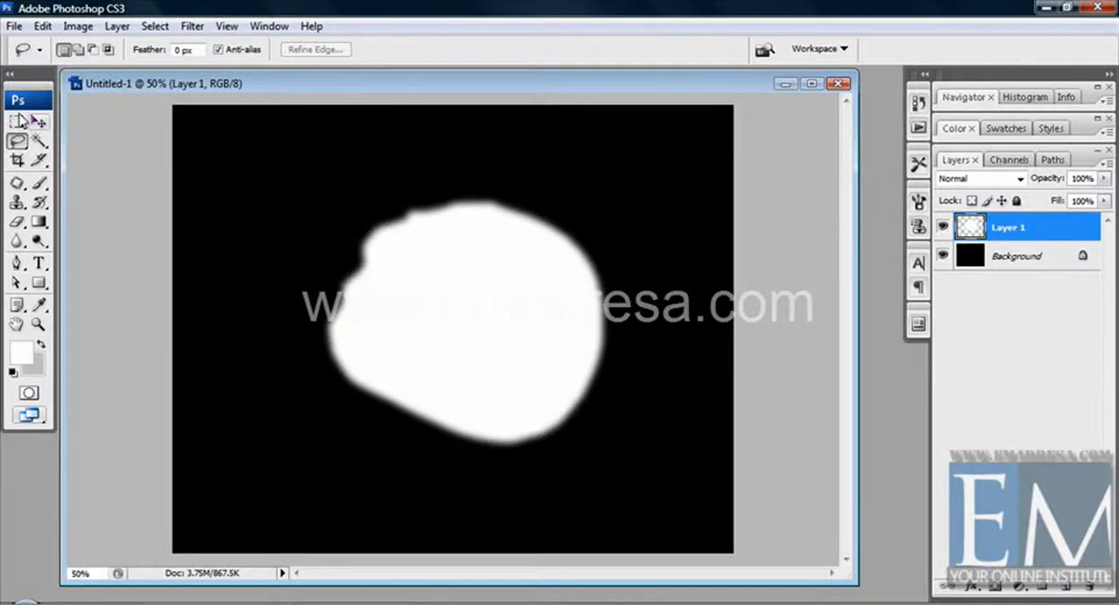
# Step: Move the soft-edged white shape slightly down and to the left on the canvas with the Move tool
pyautogui.click(38, 121)
pyautogui.moveTo(444, 283); pyautogui.dragTo(413, 302)
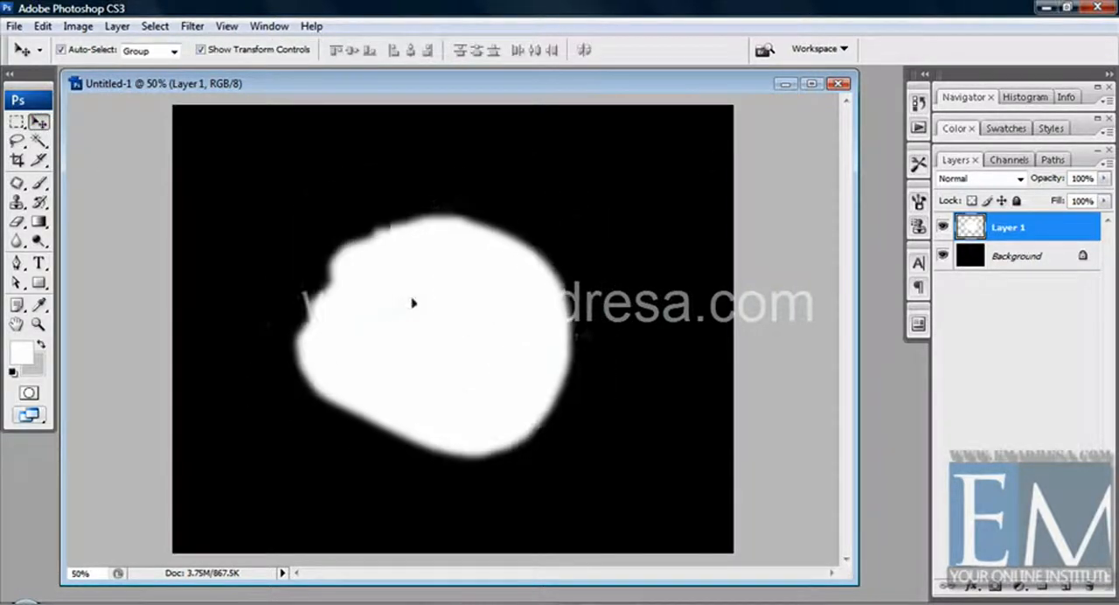
pyautogui.click(155, 25)
pyautogui.click(373, 208)
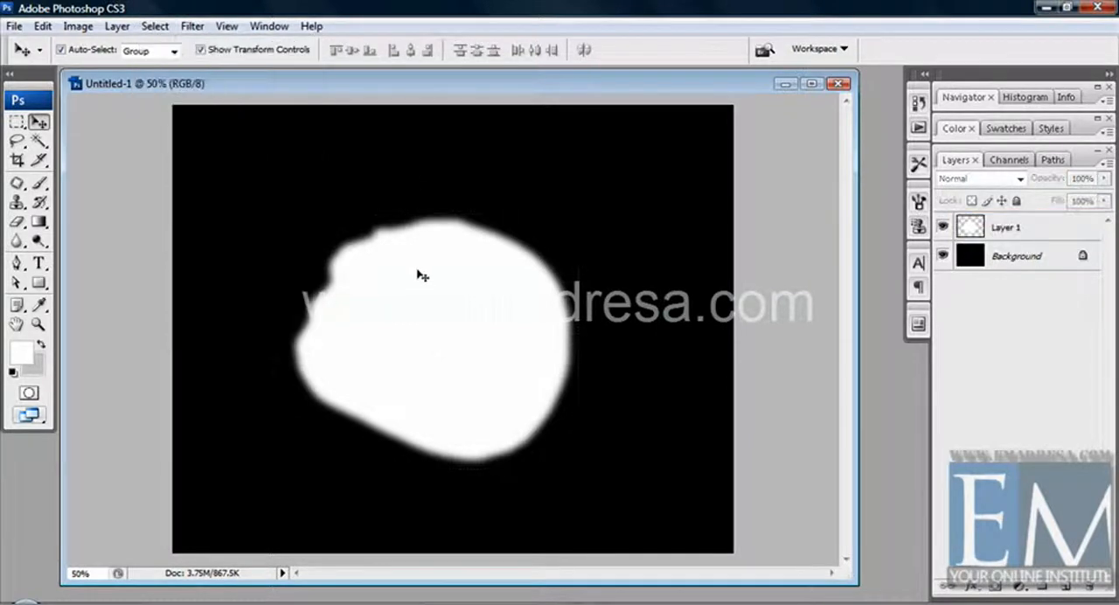
pyautogui.click(421, 278)
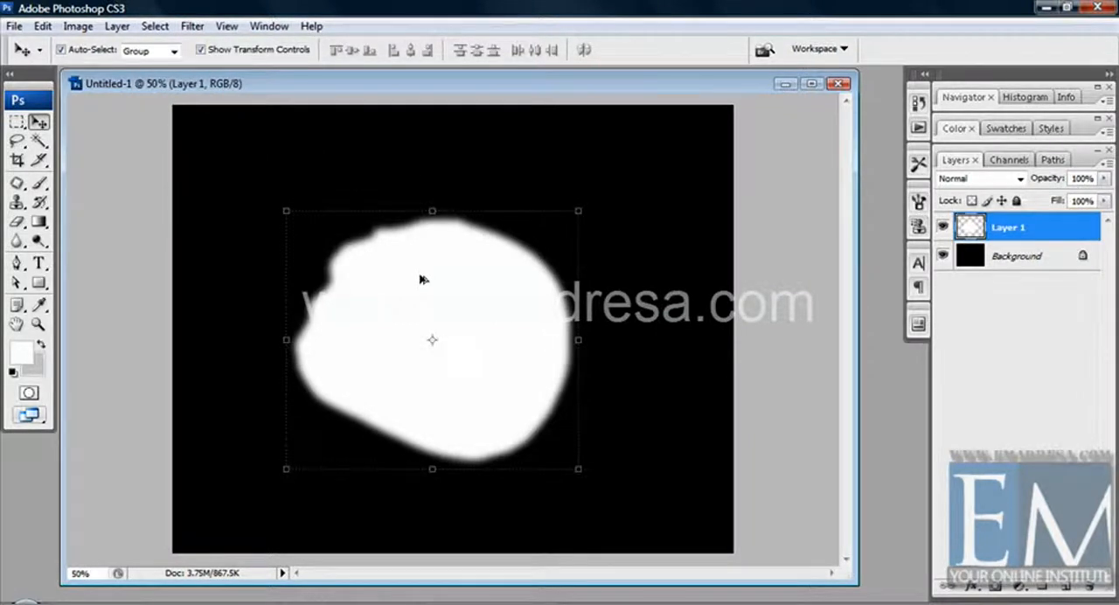
# Step: Undo the shape's move and the deselection, and delete the white fill inside the feathered selection
pyautogui.hotkey('ctrl', 'alt', 'z')
pyautogui.hotkey('ctrl', 'alt', 'z')
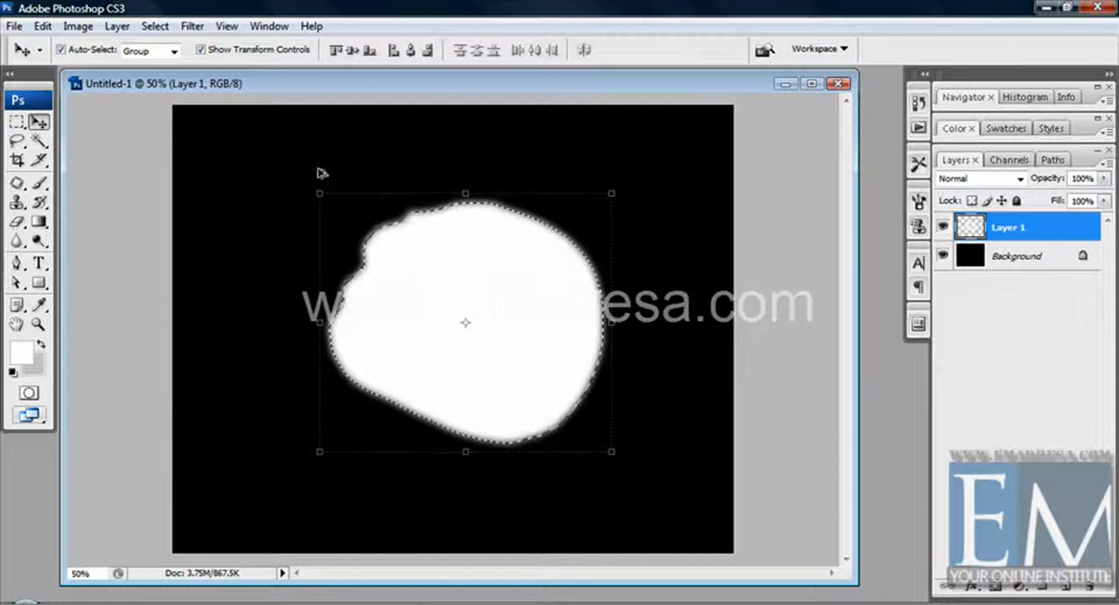
pyautogui.press('Delete')
# Step: Start another Modify command on the feathered selection
pyautogui.click(155, 26)
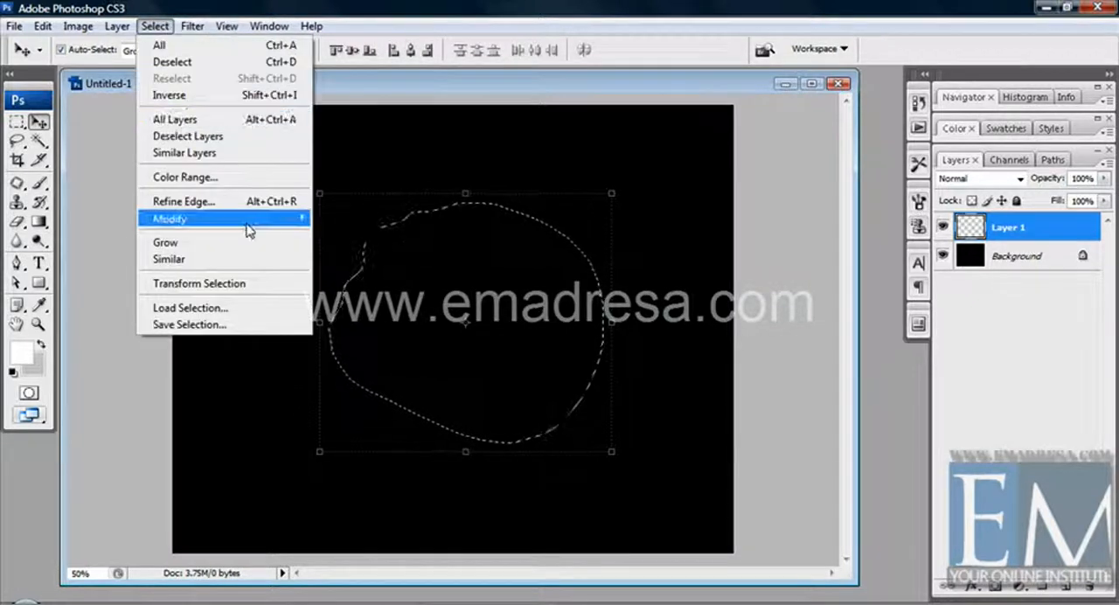
pyautogui.moveTo(248, 222)
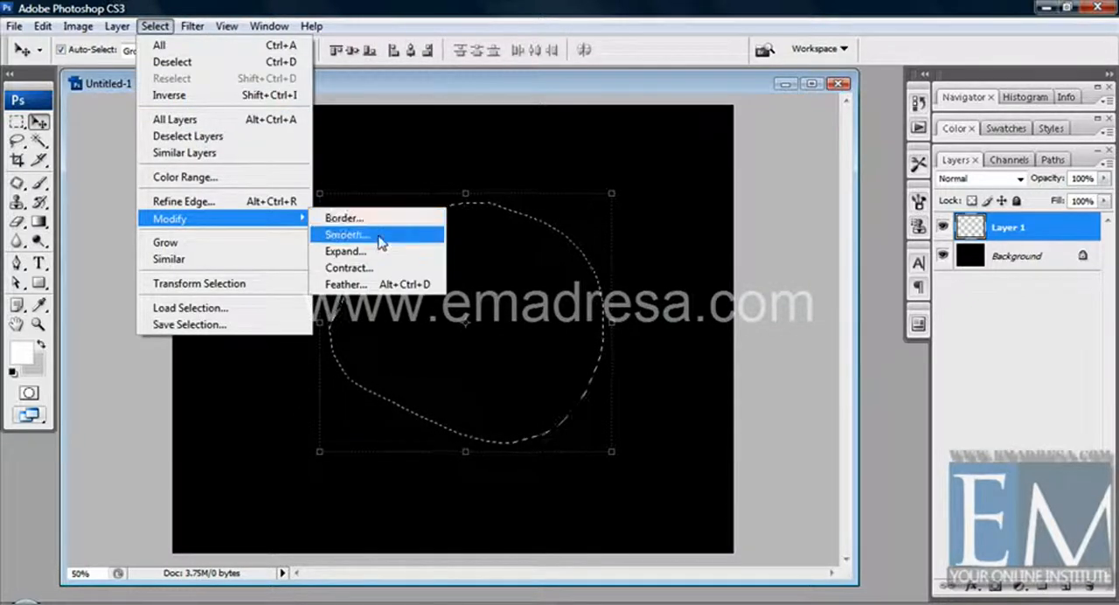